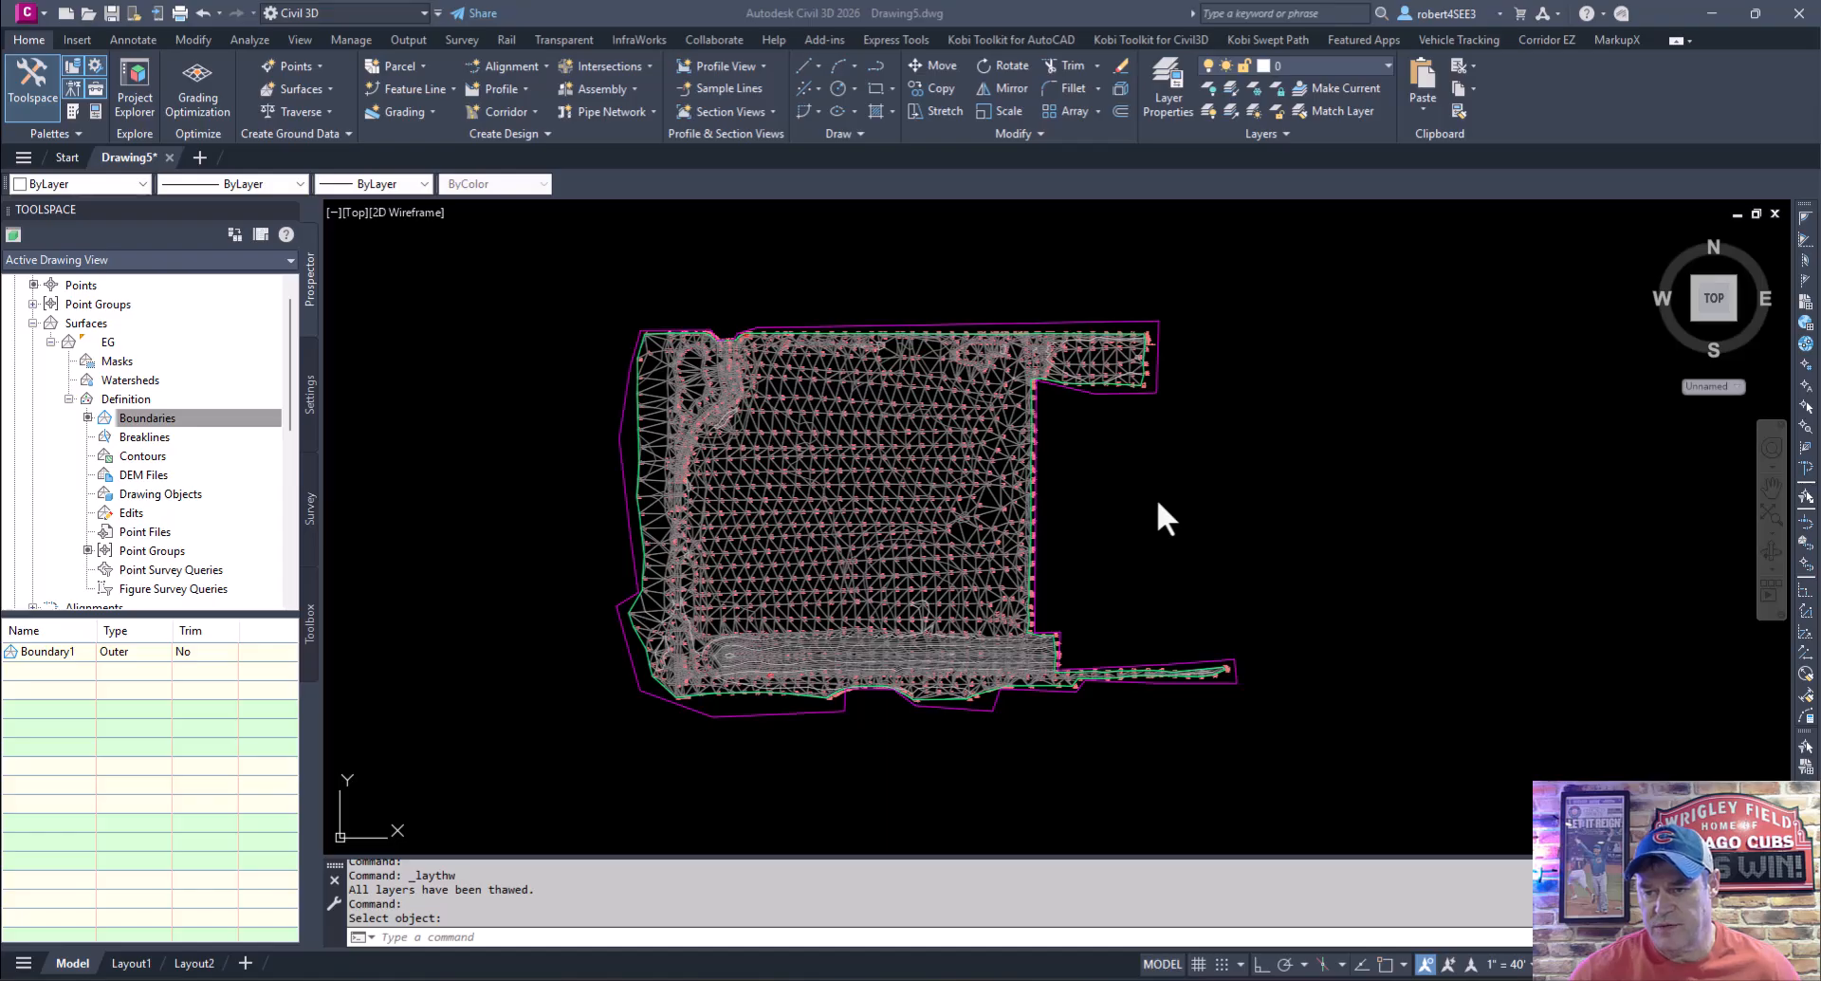
# Inspect the EG surface in 3D with the Object Viewer, focusing on the jagged road edges, and close the viewer.
pyautogui.click(1158, 502)
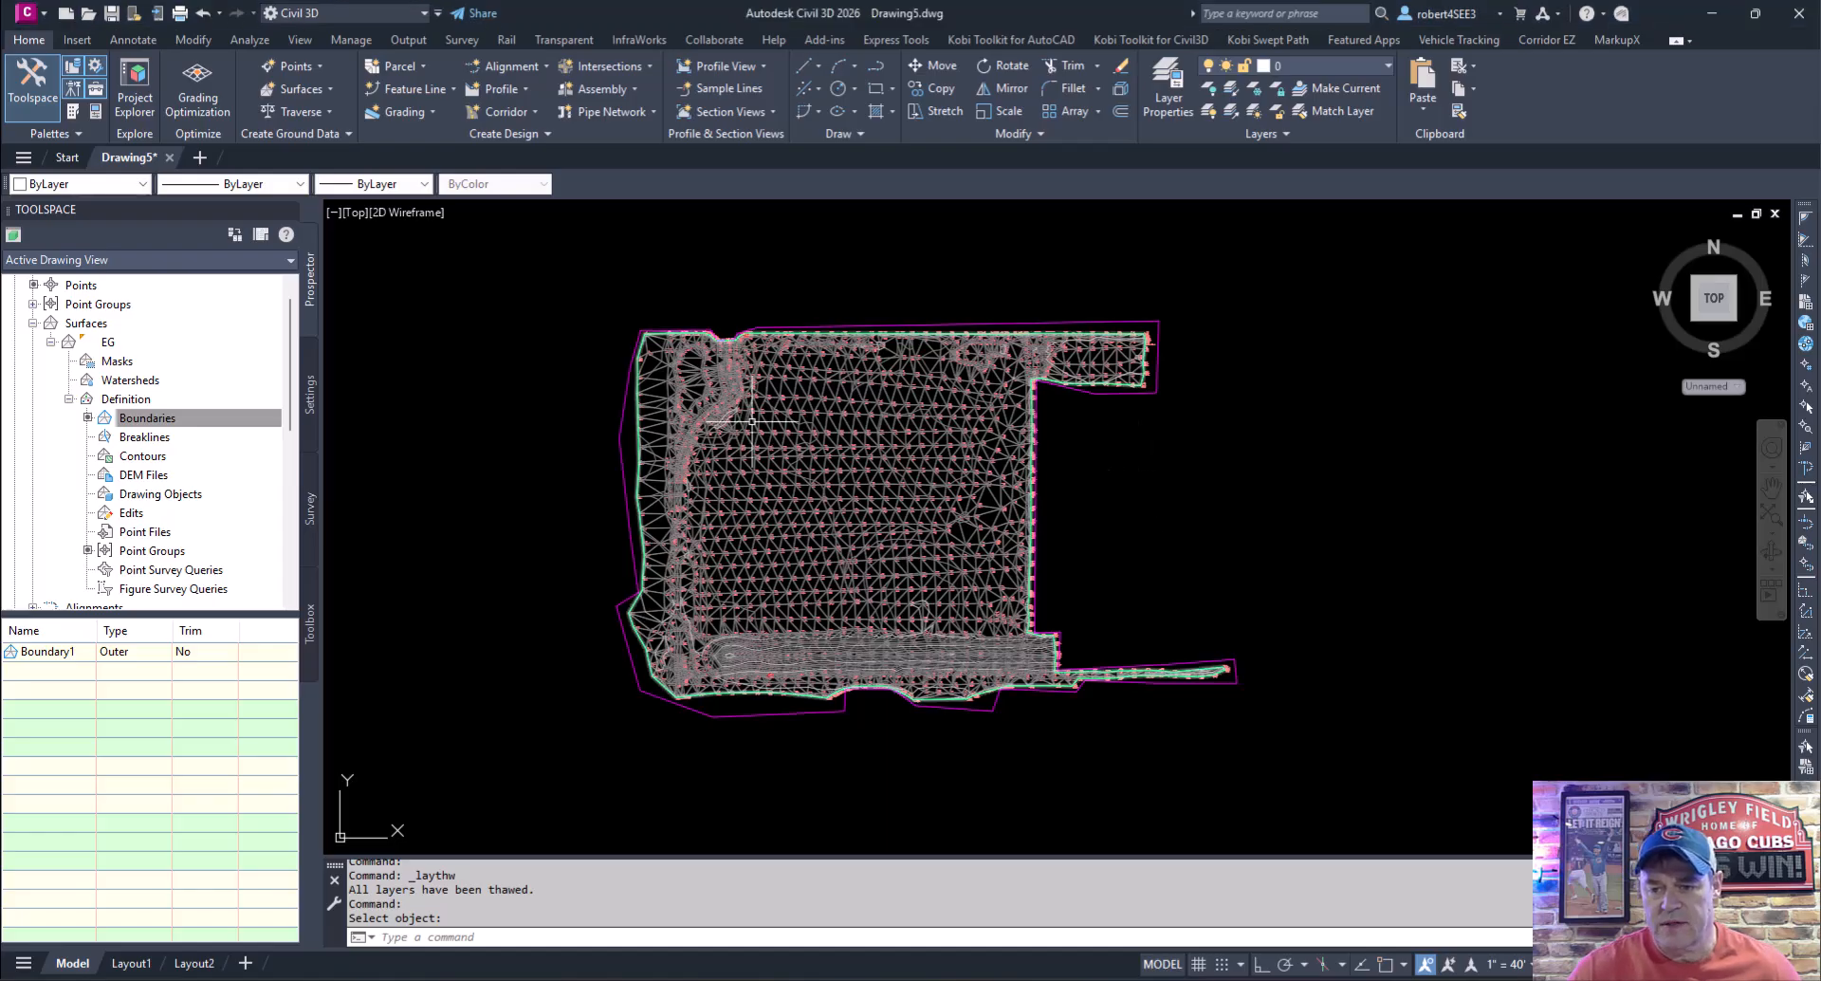
pyautogui.scroll(4, 750, 421)
pyautogui.click(778, 453)
pyautogui.rightClick(780, 456)
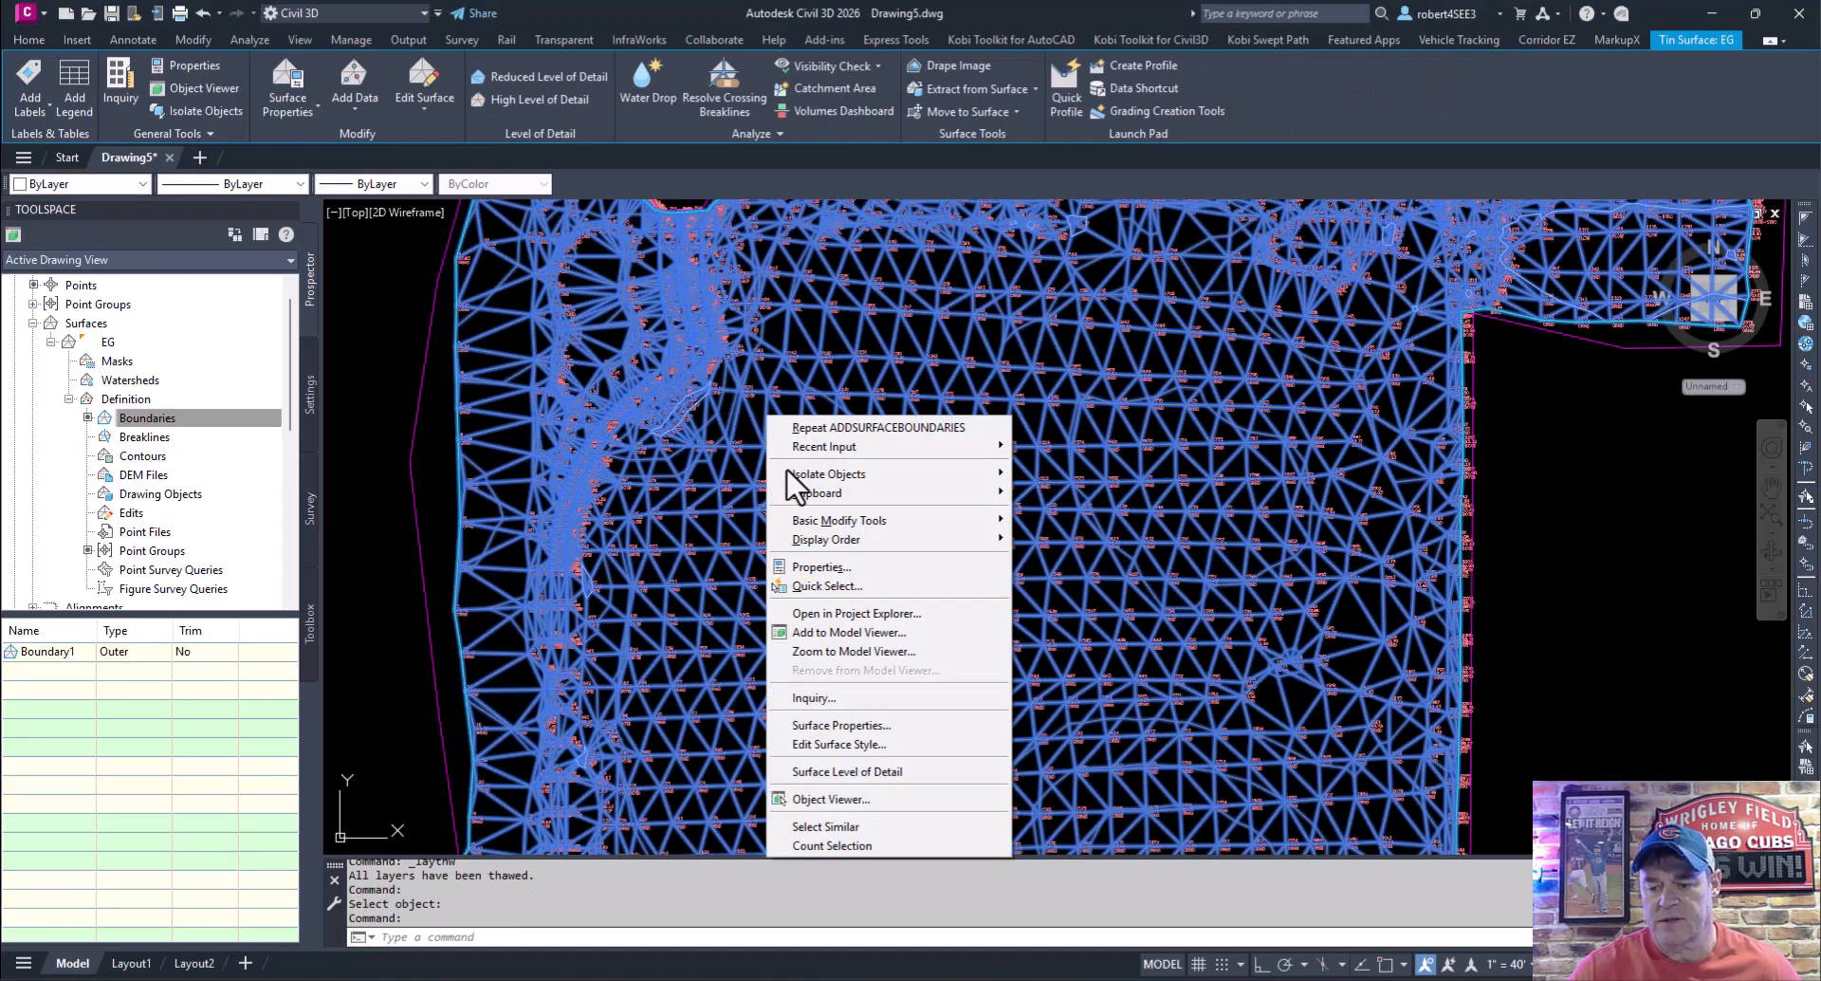
pyautogui.click(830, 798)
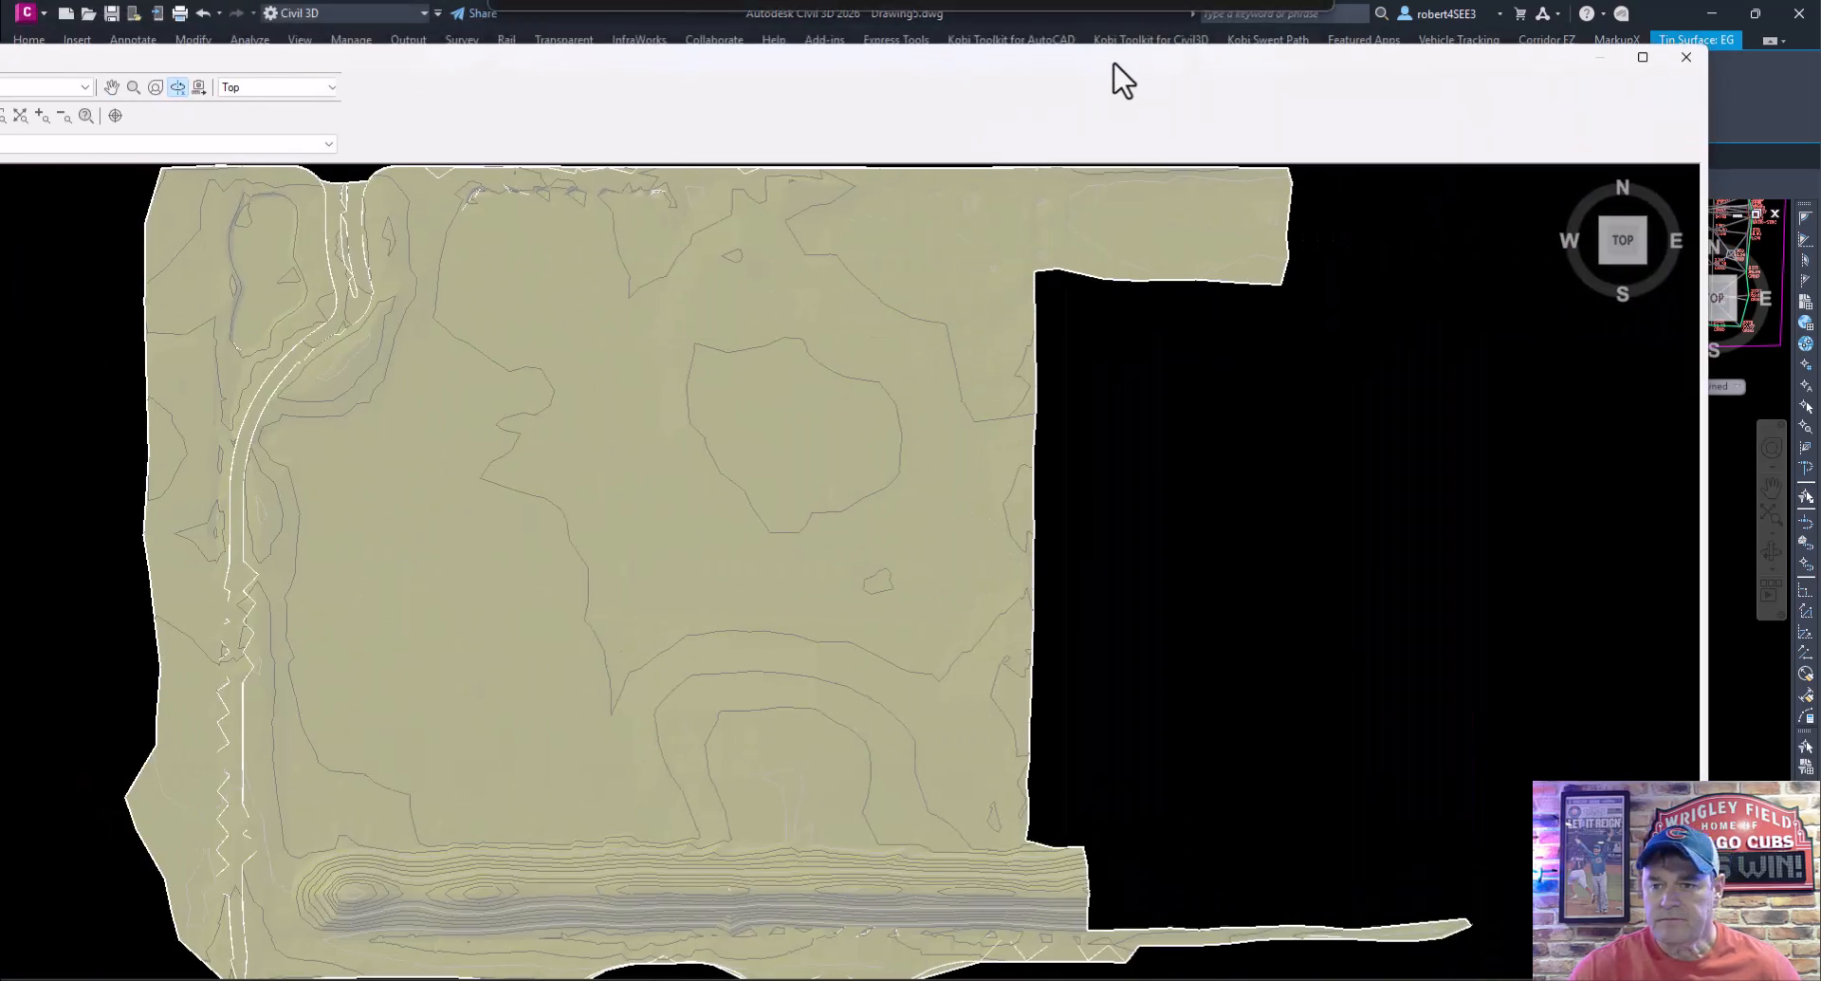
pyautogui.moveTo(764, 615)
pyautogui.mouseDown()
pyautogui.moveTo(660, 536)
pyautogui.moveTo(813, 482)
pyautogui.moveTo(672, 306)
pyautogui.mouseUp()
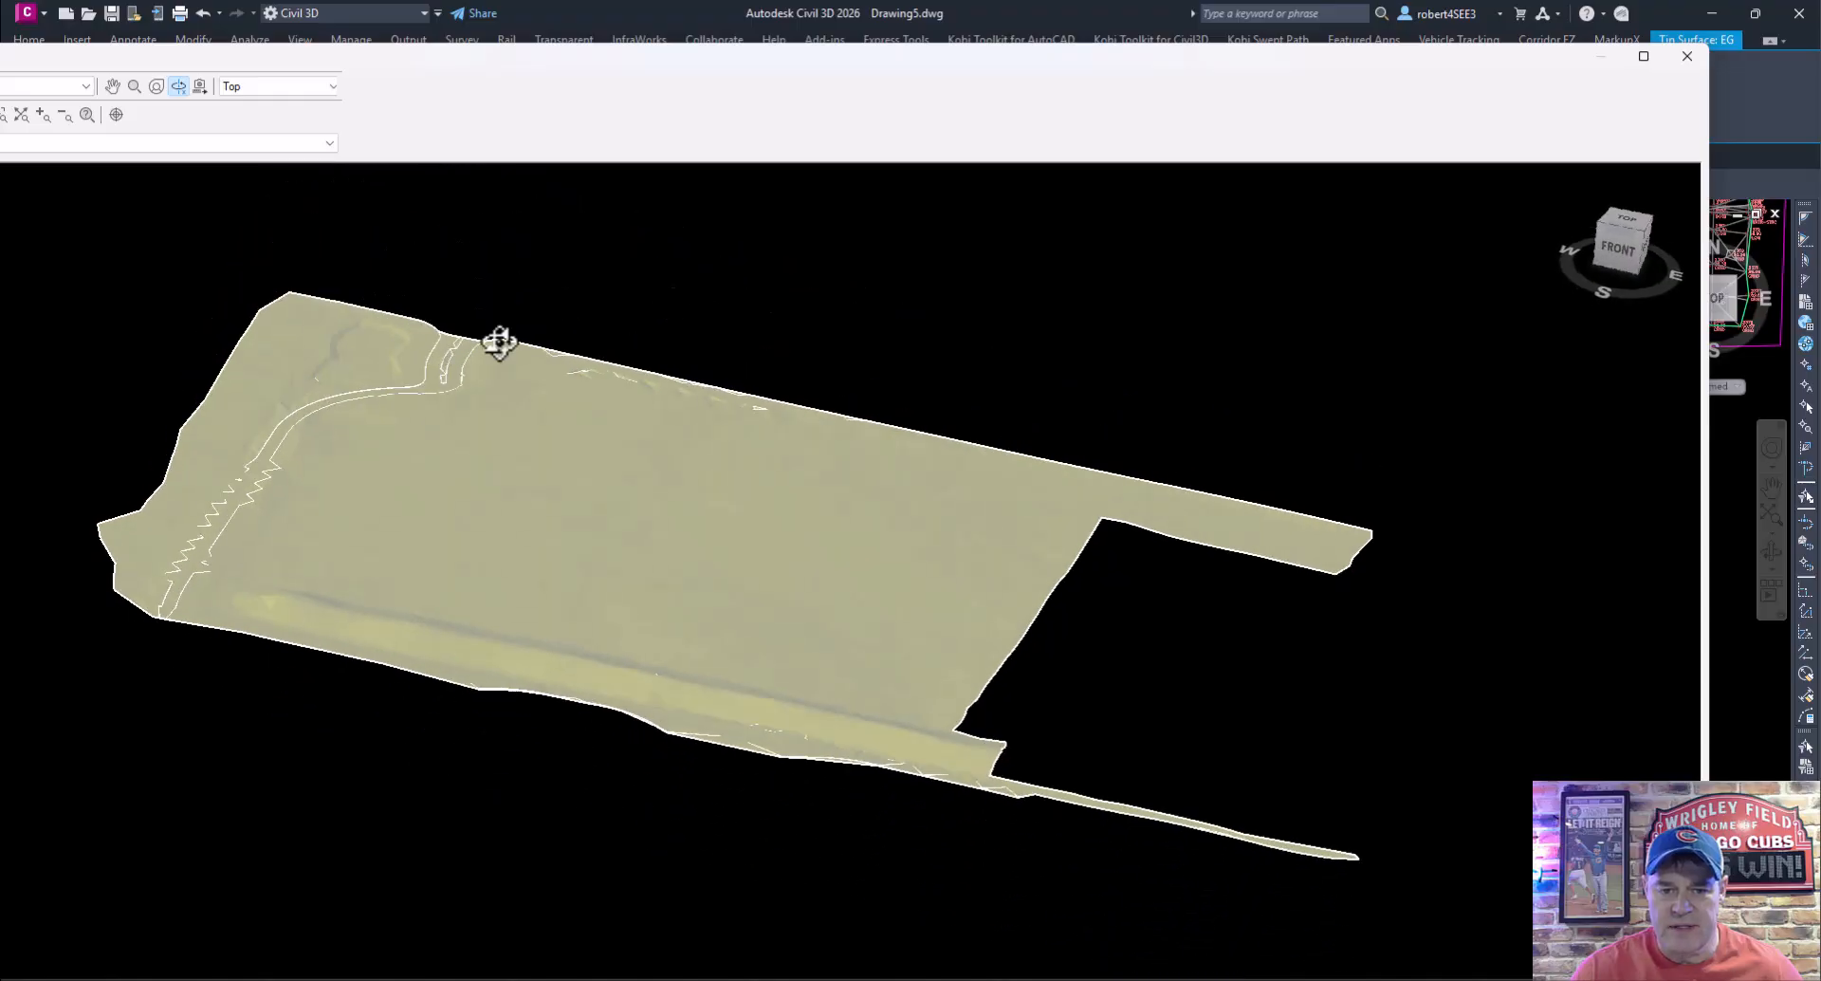
pyautogui.scroll(2, 201, 507)
pyautogui.moveTo(304, 529); pyautogui.dragTo(1065, 535, button='middle')
pyautogui.scroll(2, 746, 408)
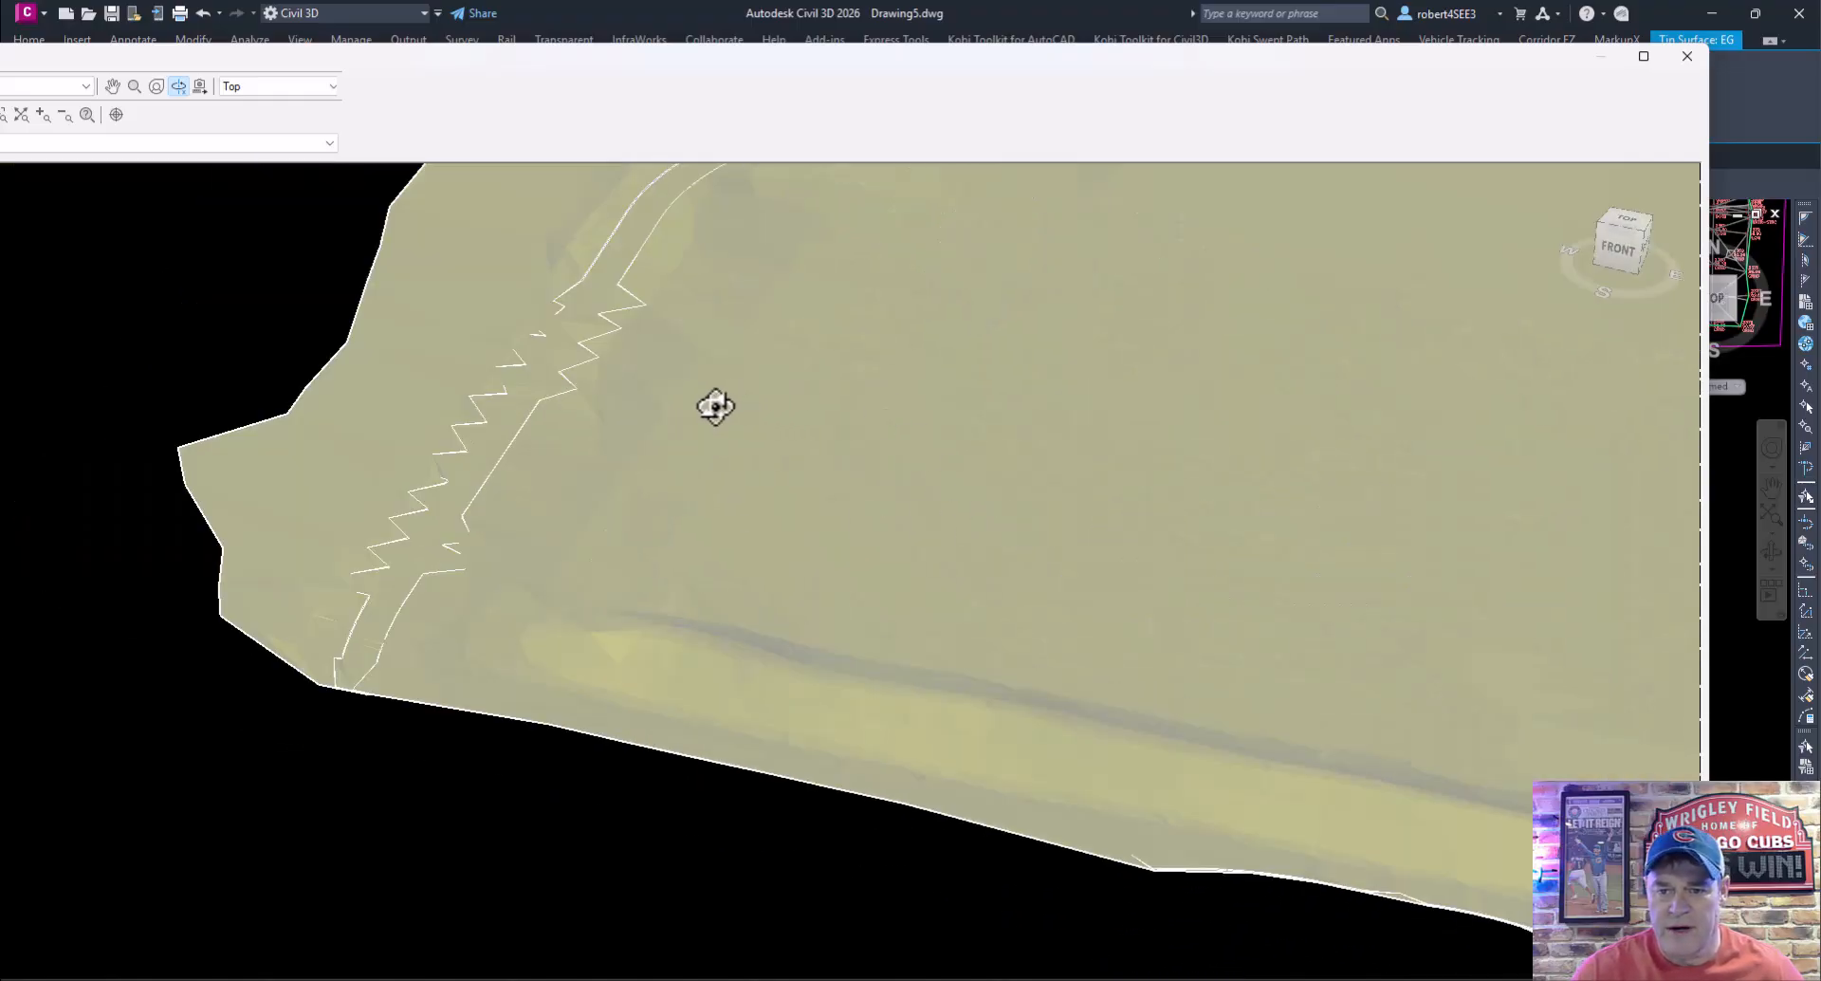
pyautogui.moveTo(716, 406); pyautogui.dragTo(780, 587, button='middle')
pyautogui.scroll(2, 669, 481)
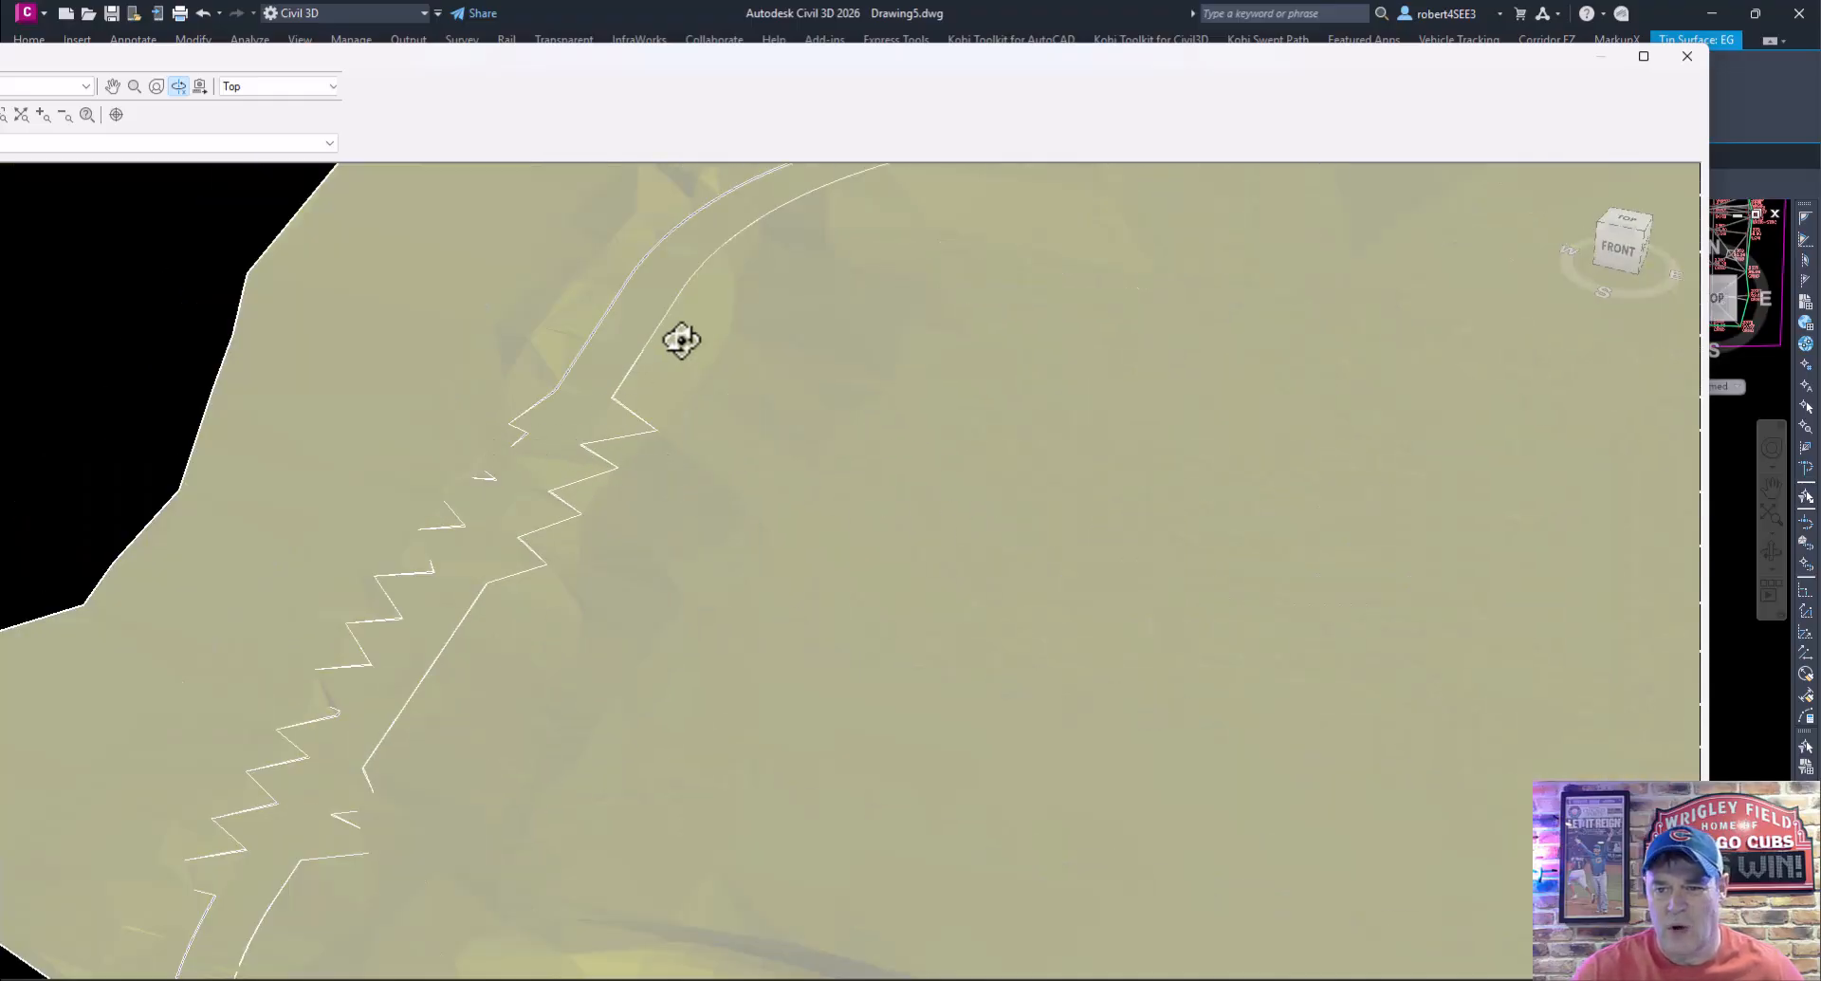
pyautogui.moveTo(679, 337); pyautogui.dragTo(508, 557, button='middle')
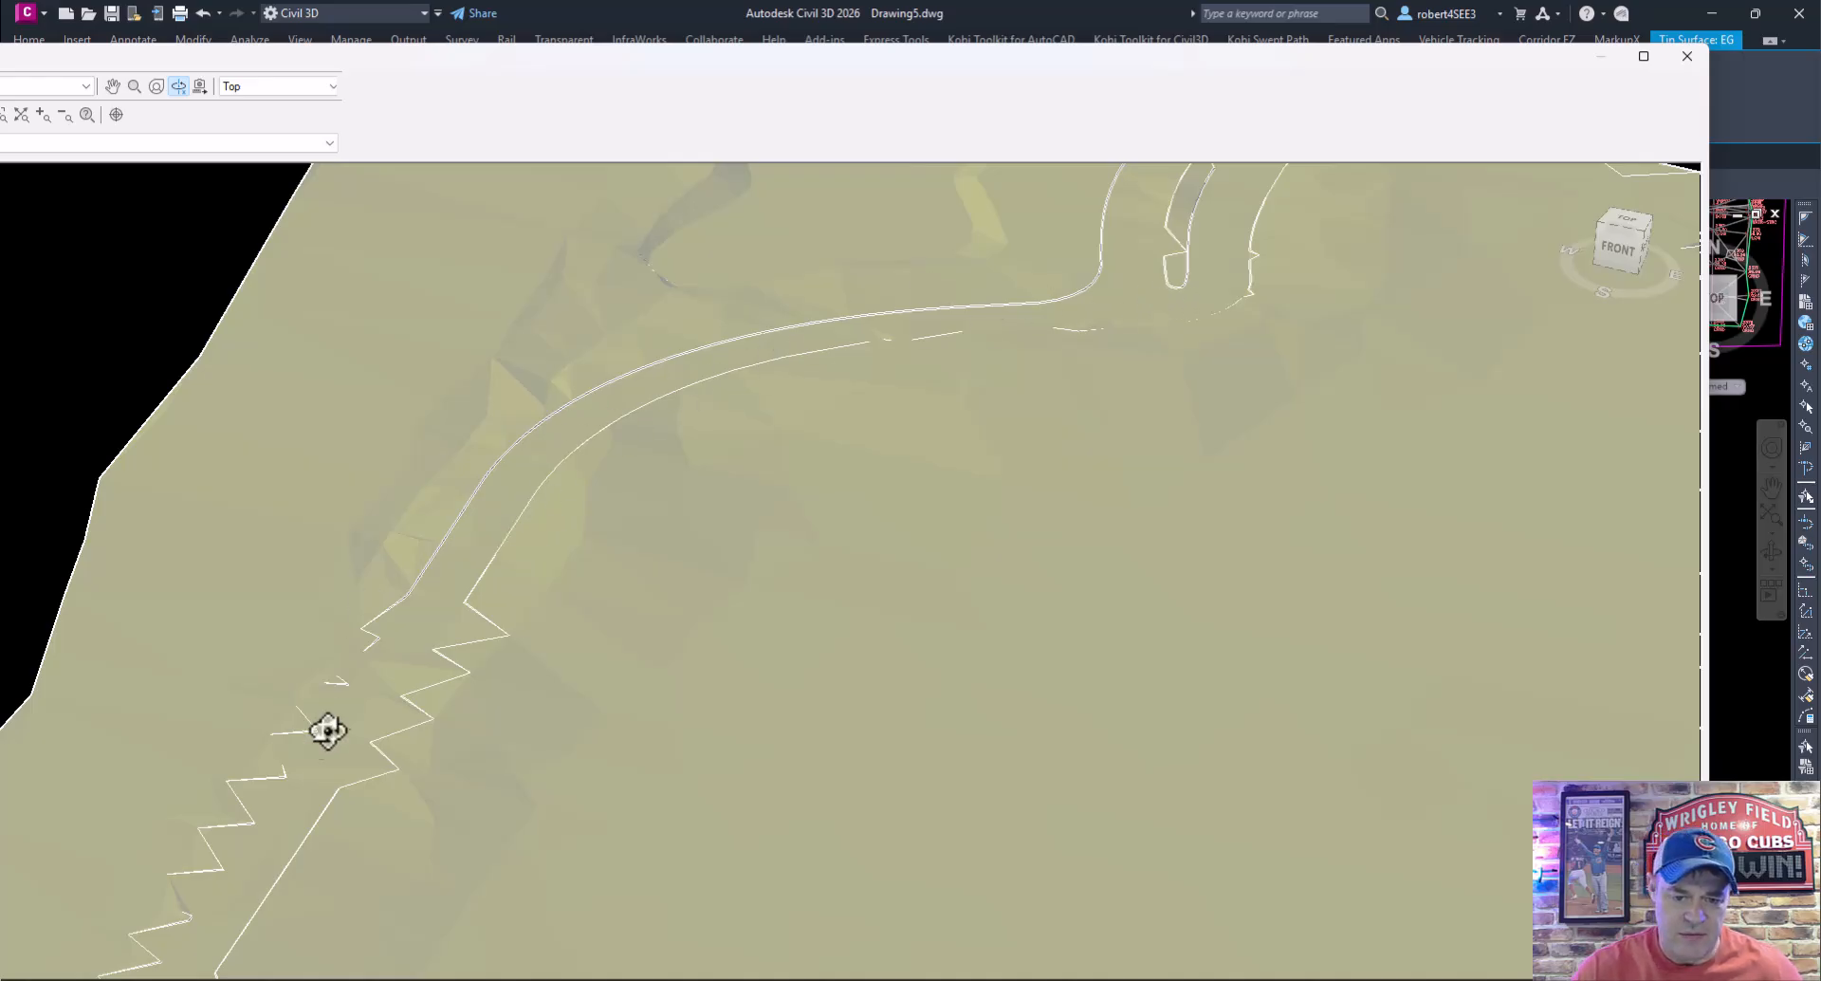
pyautogui.click(1686, 56)
# Reorder the point groups so that _Show is first and _No Display second in the display order.
pyautogui.moveTo(585, 480); pyautogui.dragTo(598, 457, button='middle')
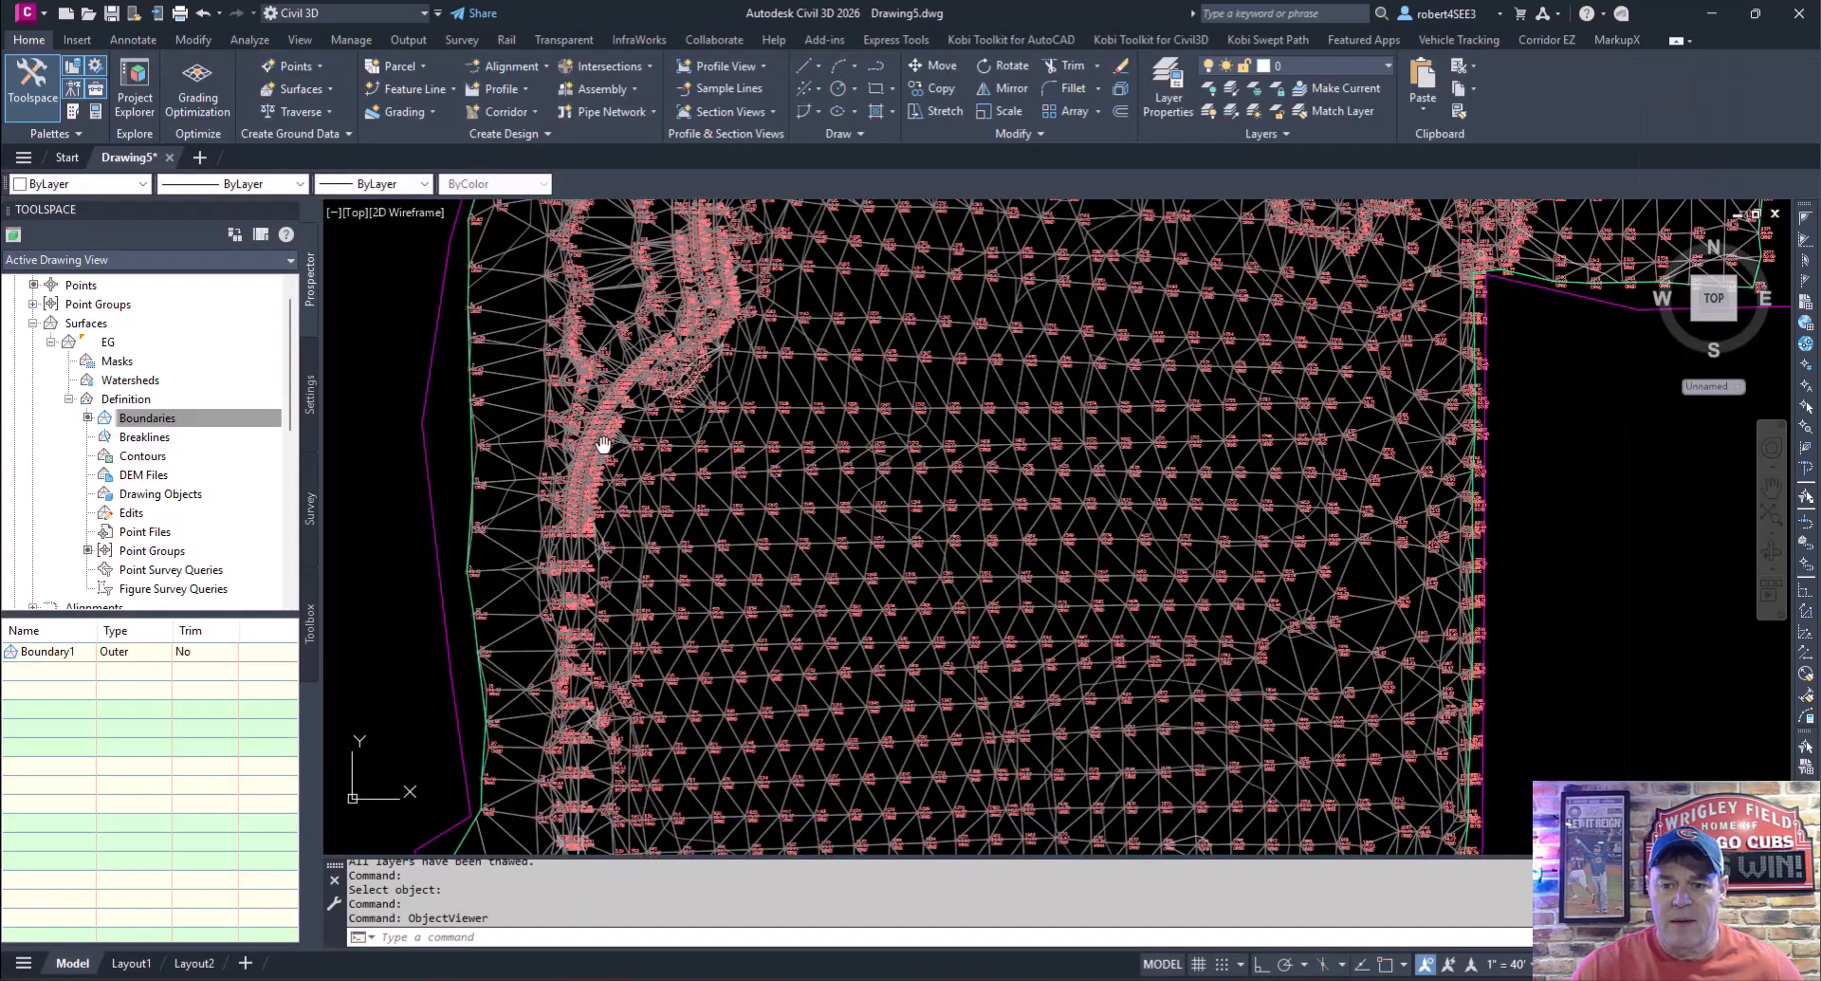
pyautogui.scroll(5, 599, 457)
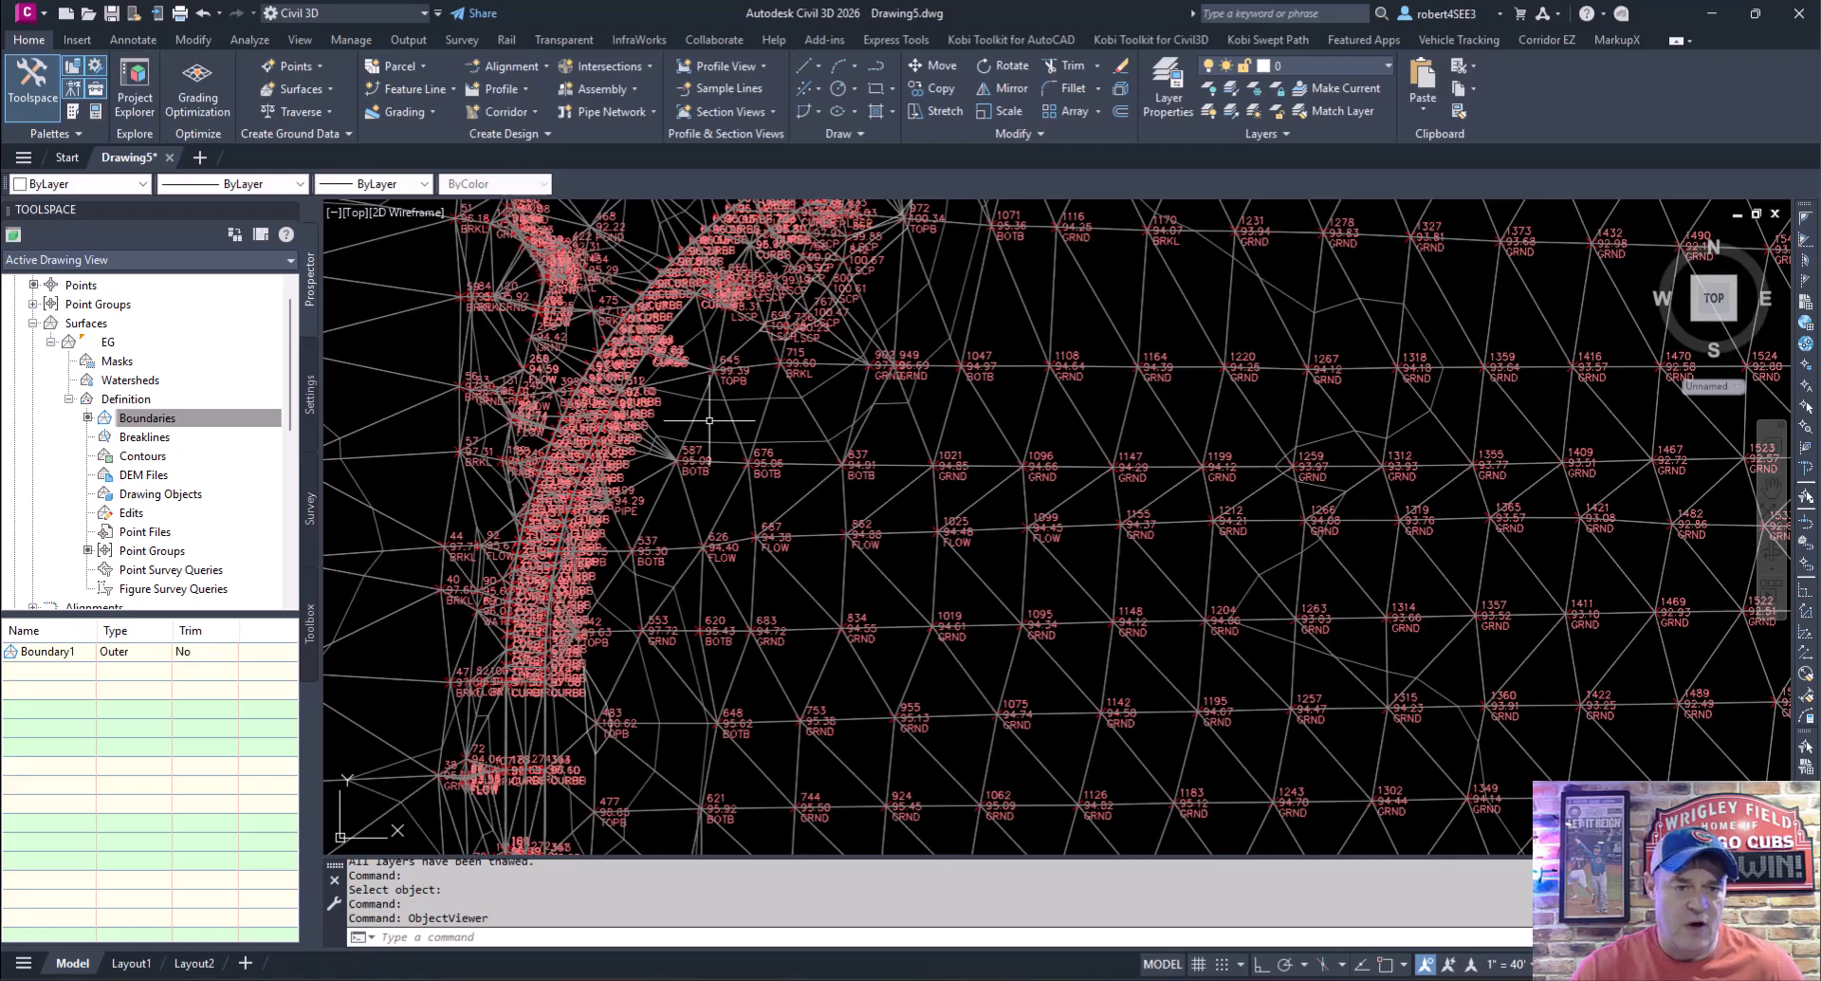
pyautogui.click(32, 304)
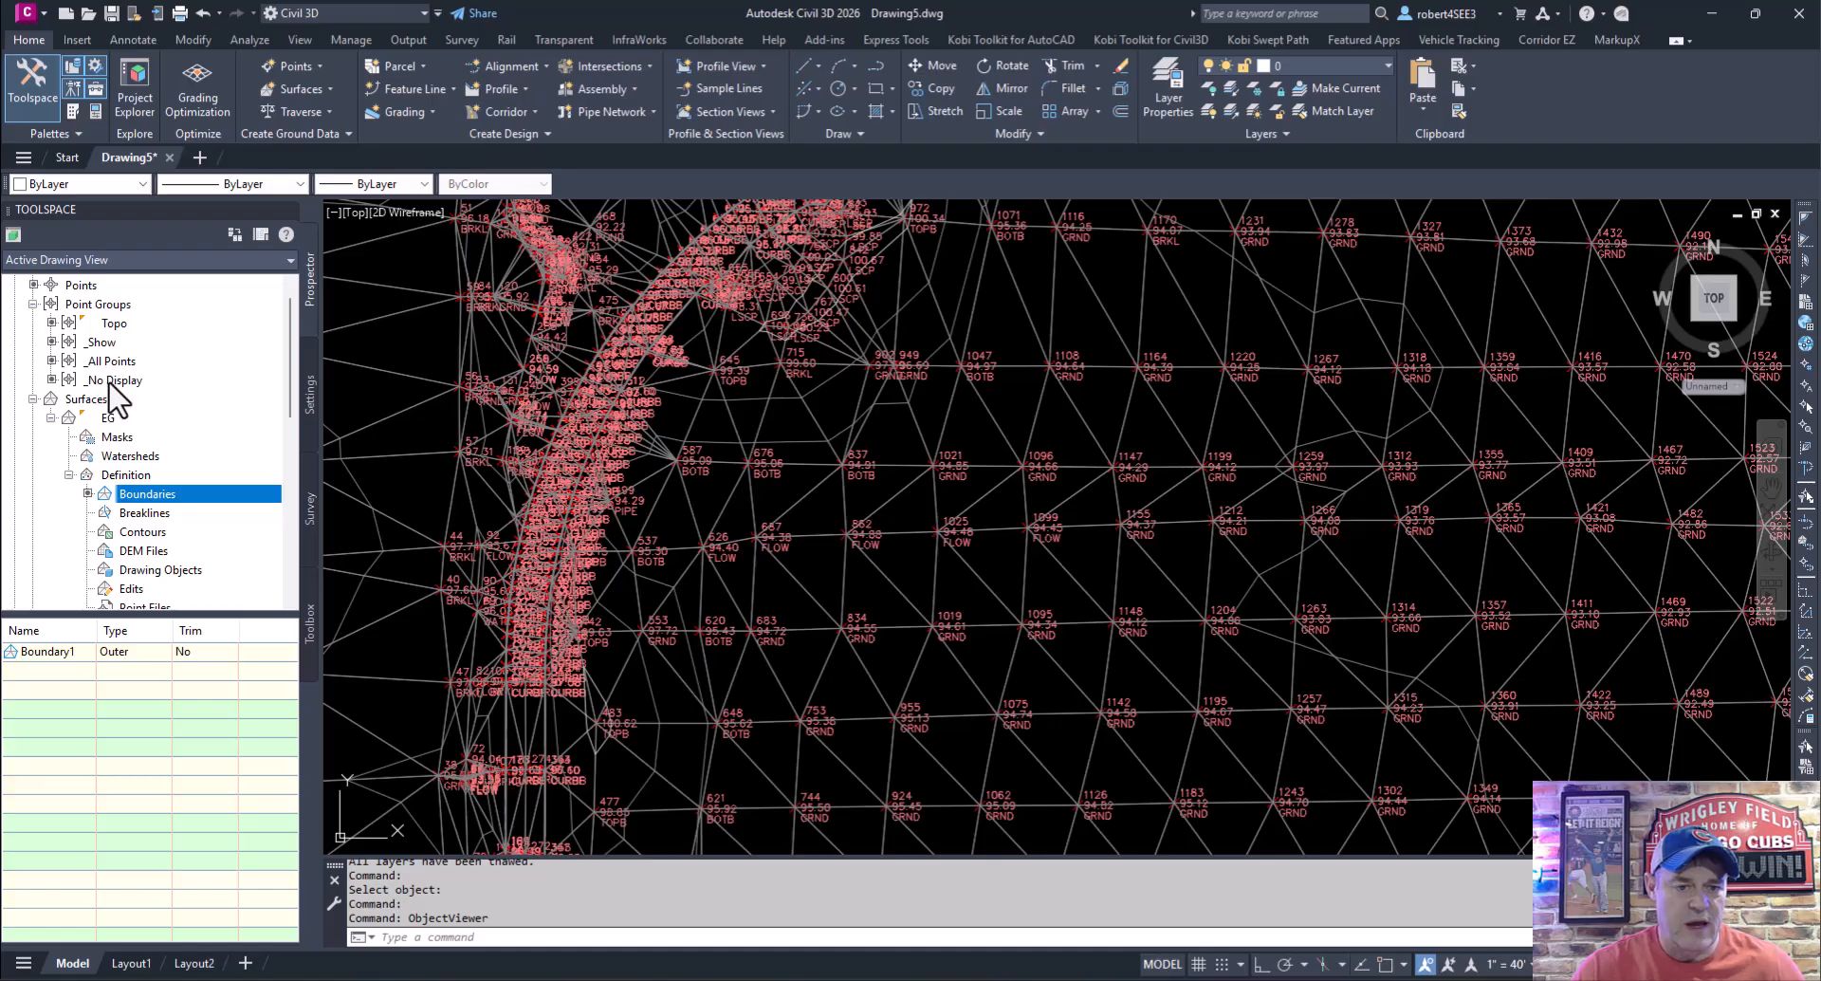
pyautogui.rightClick(107, 306)
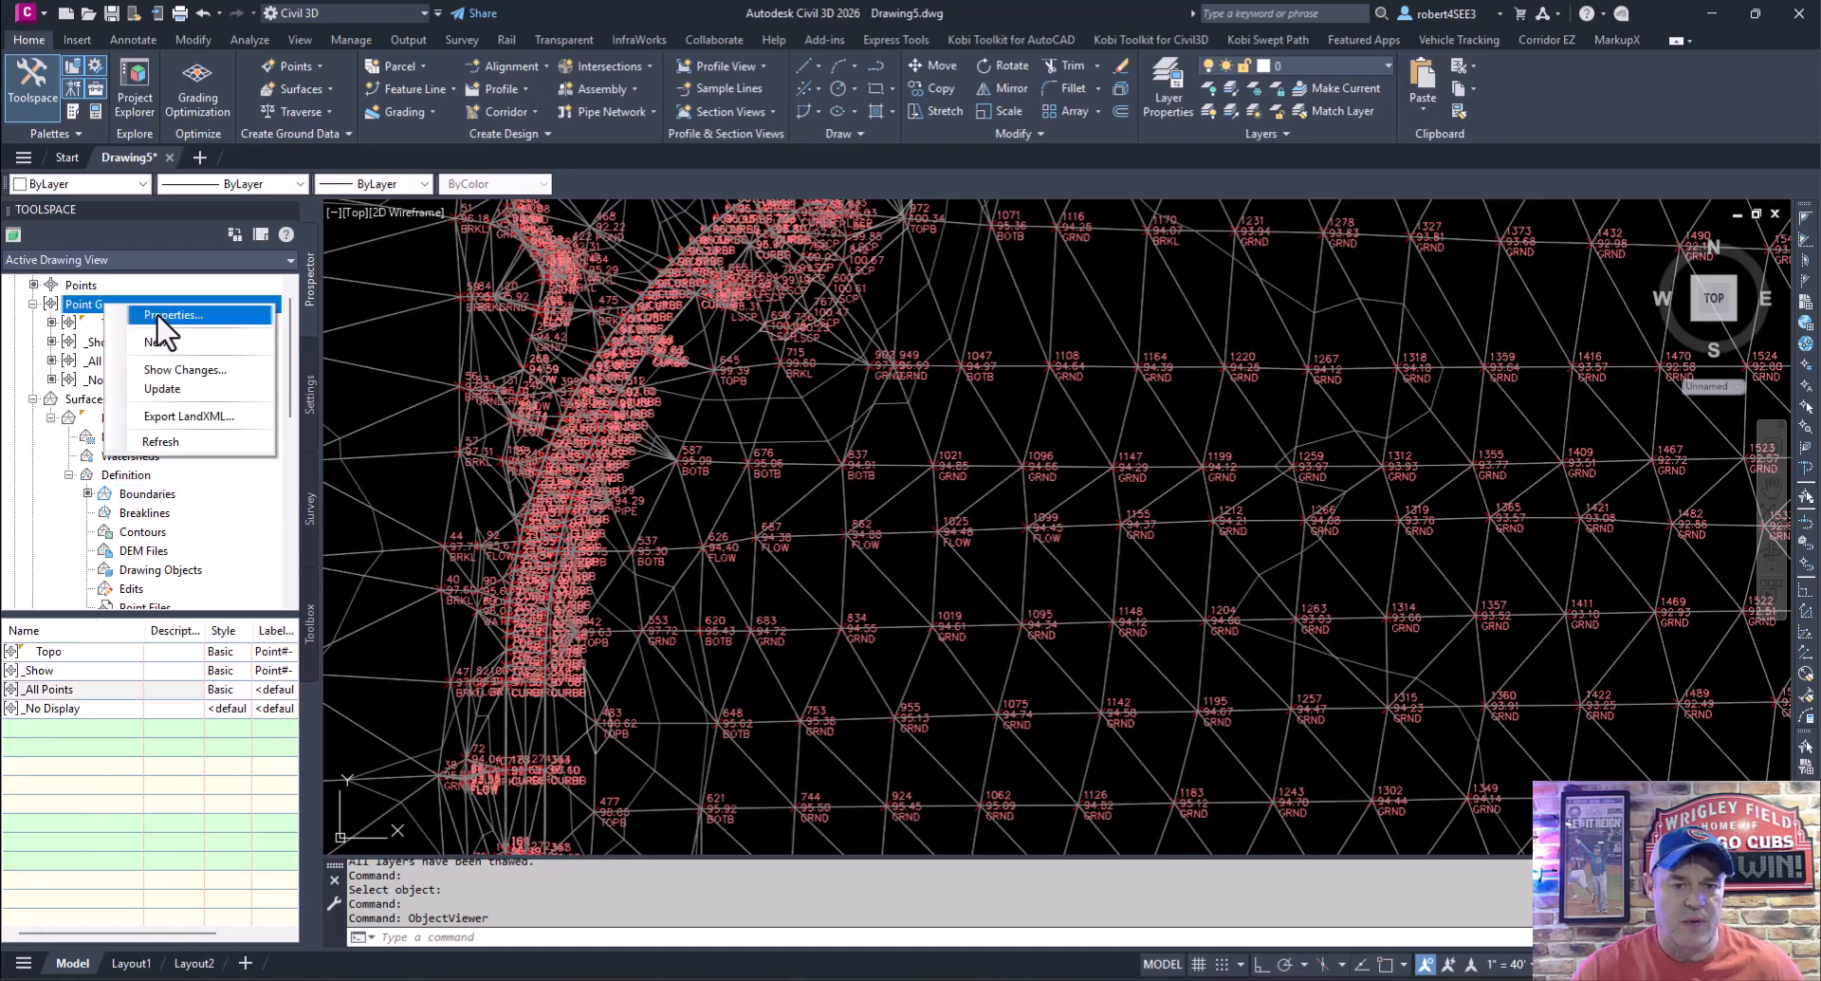
pyautogui.click(166, 314)
pyautogui.click(692, 428)
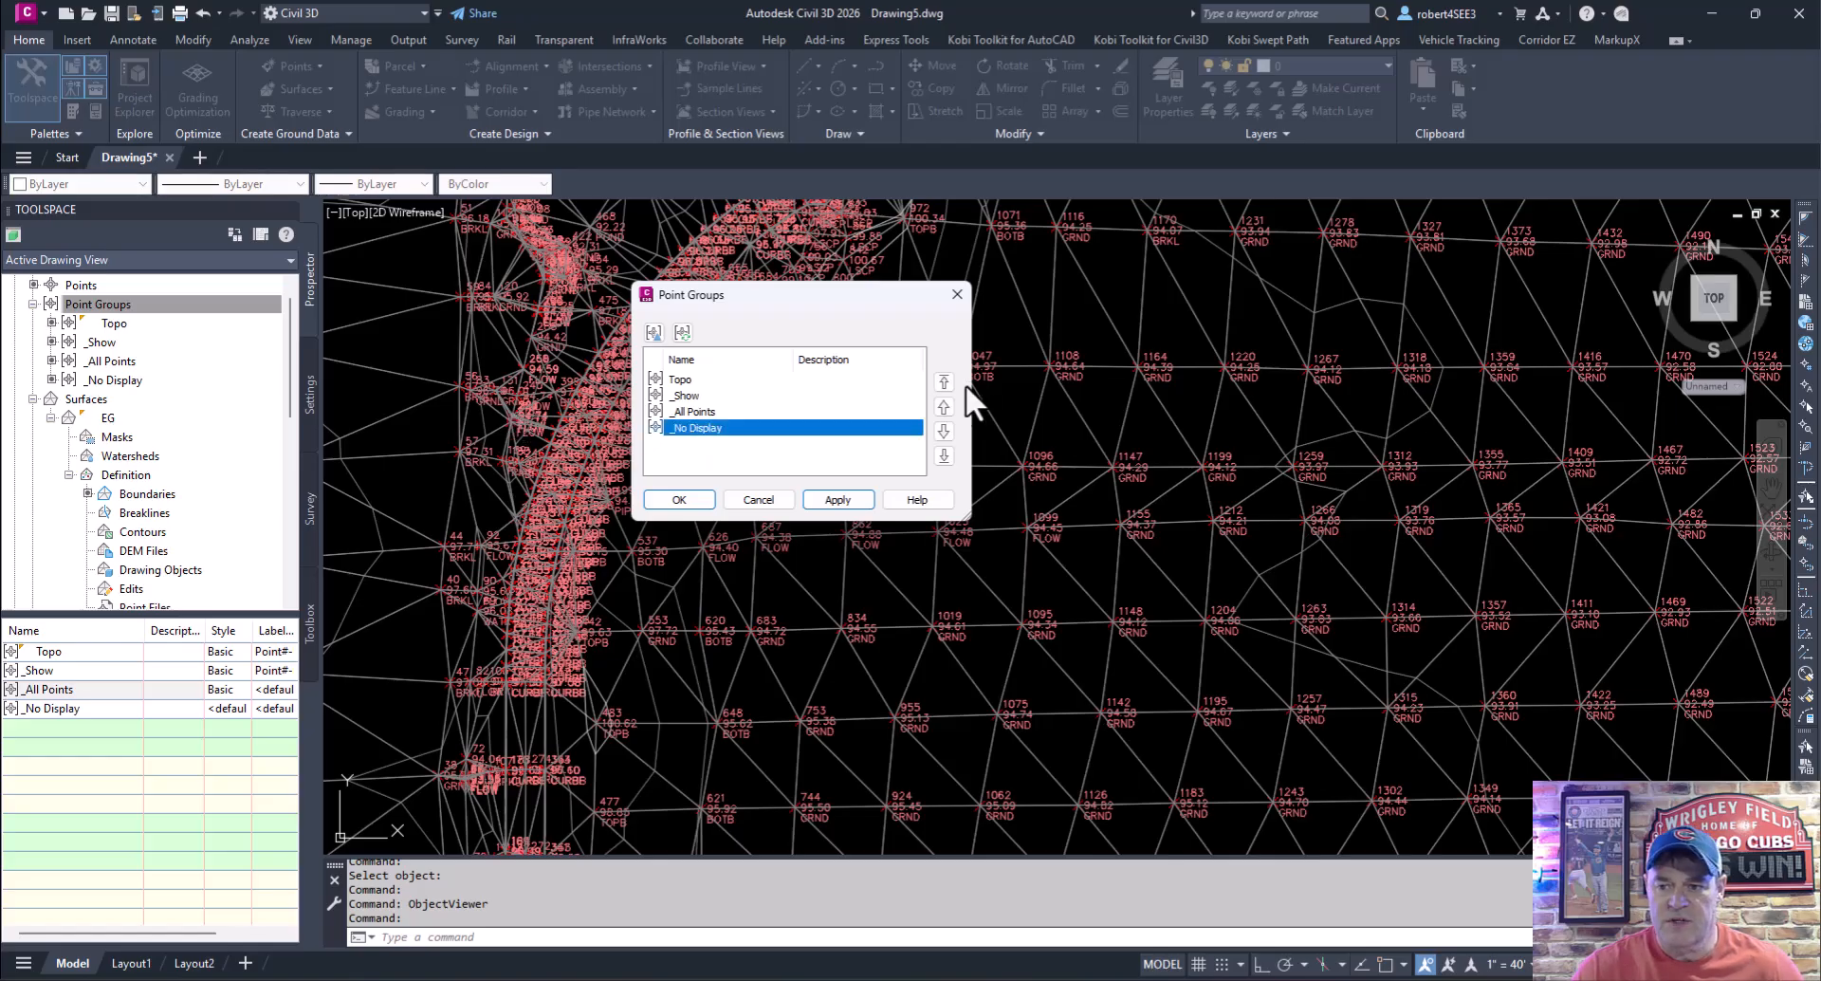
pyautogui.click(944, 381)
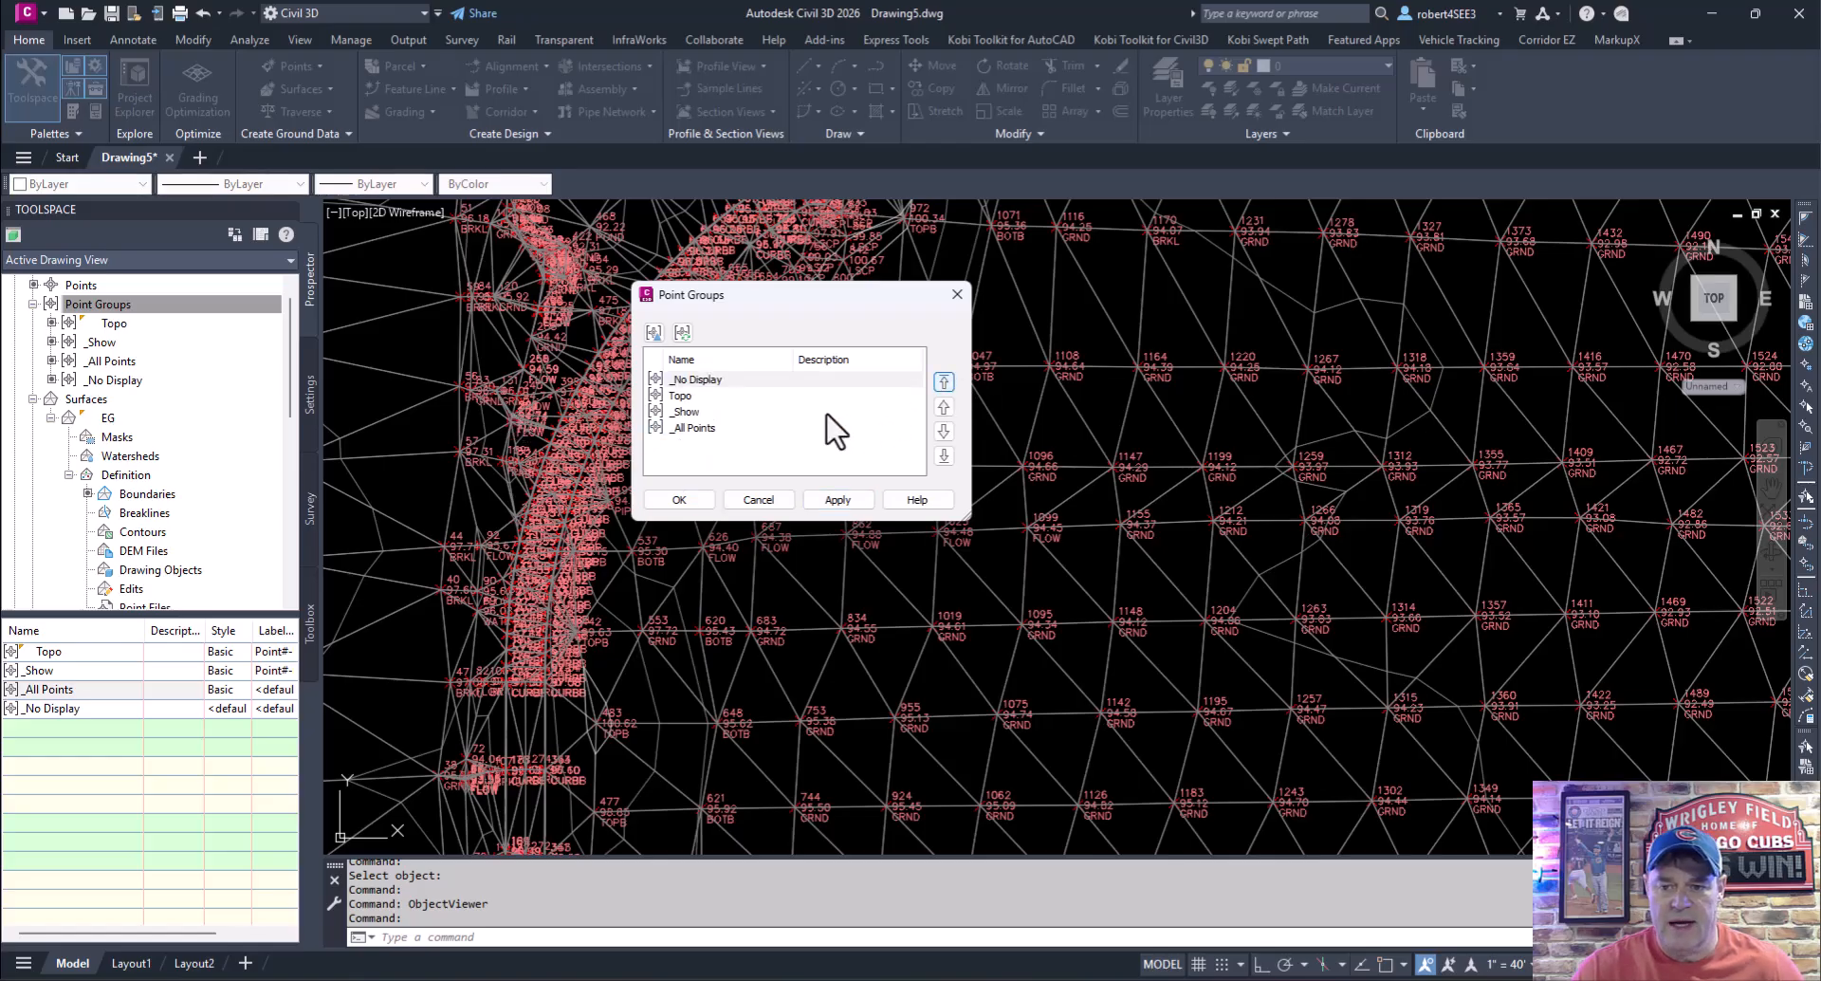
pyautogui.click(683, 411)
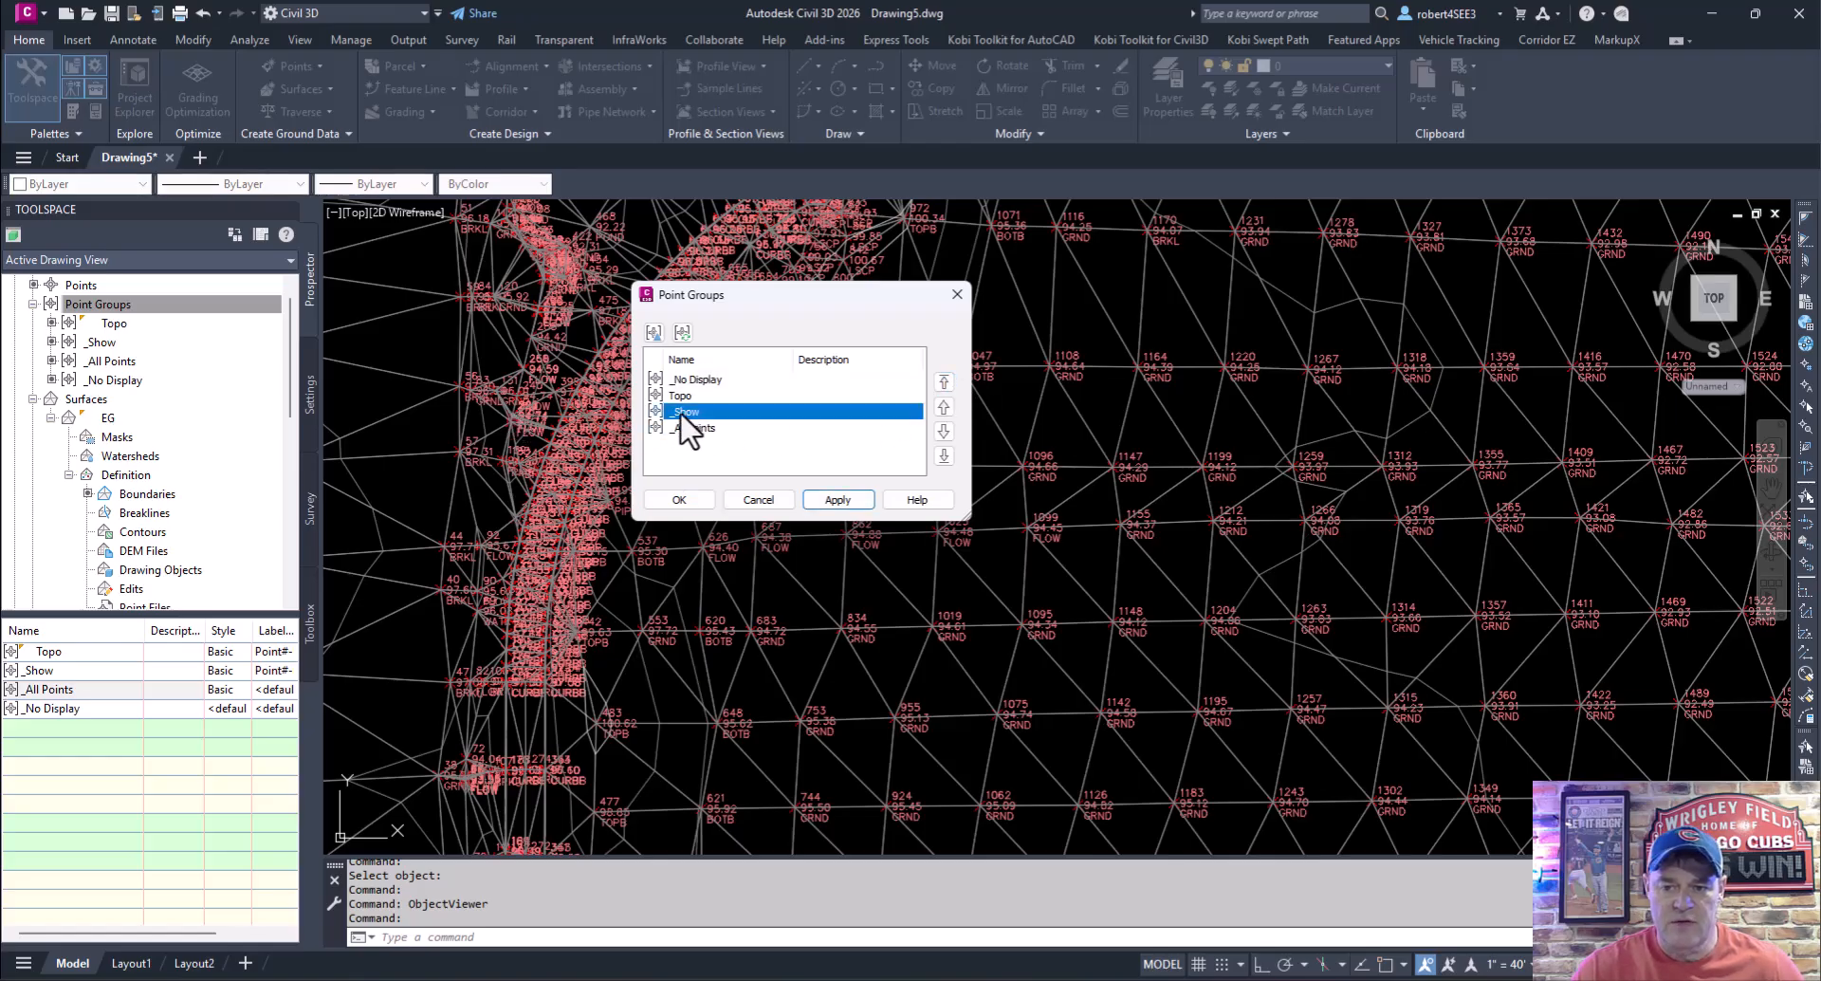
pyautogui.click(943, 381)
pyautogui.click(697, 500)
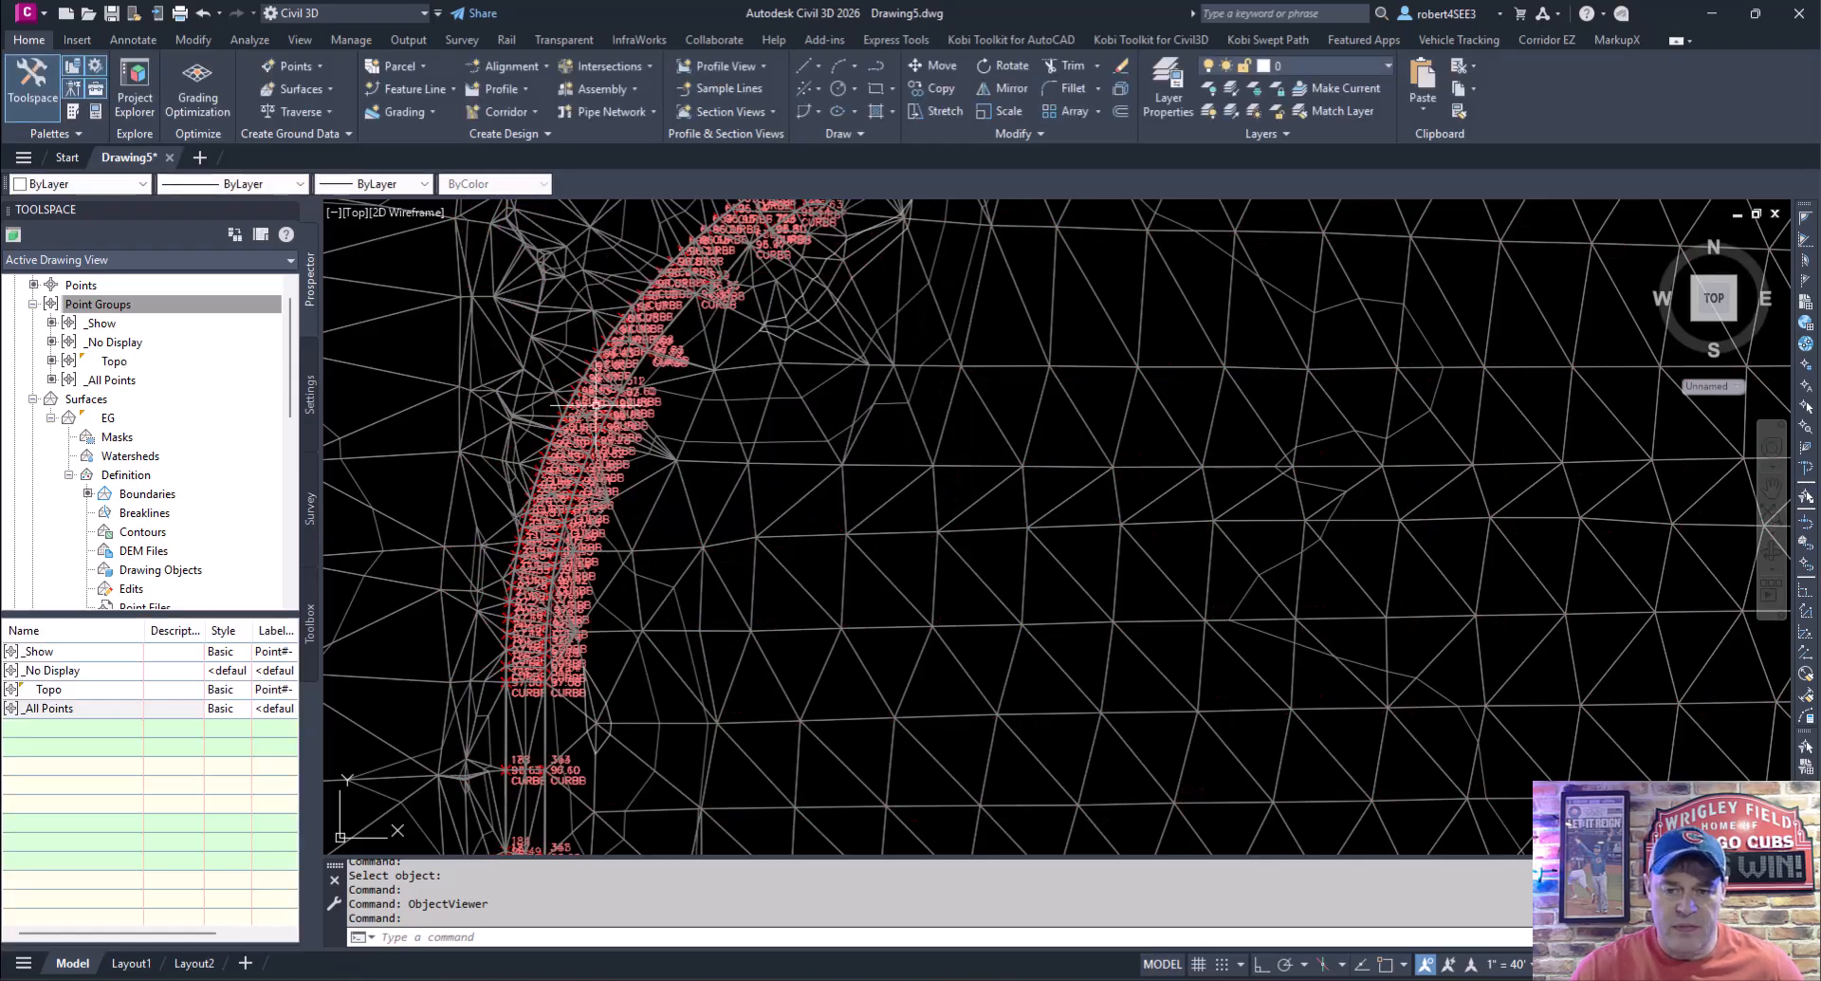
# Set the _Show point group to include only points with raw descriptions matching clrd, and regenerate the drawing.
pyautogui.rightClick(122, 326)
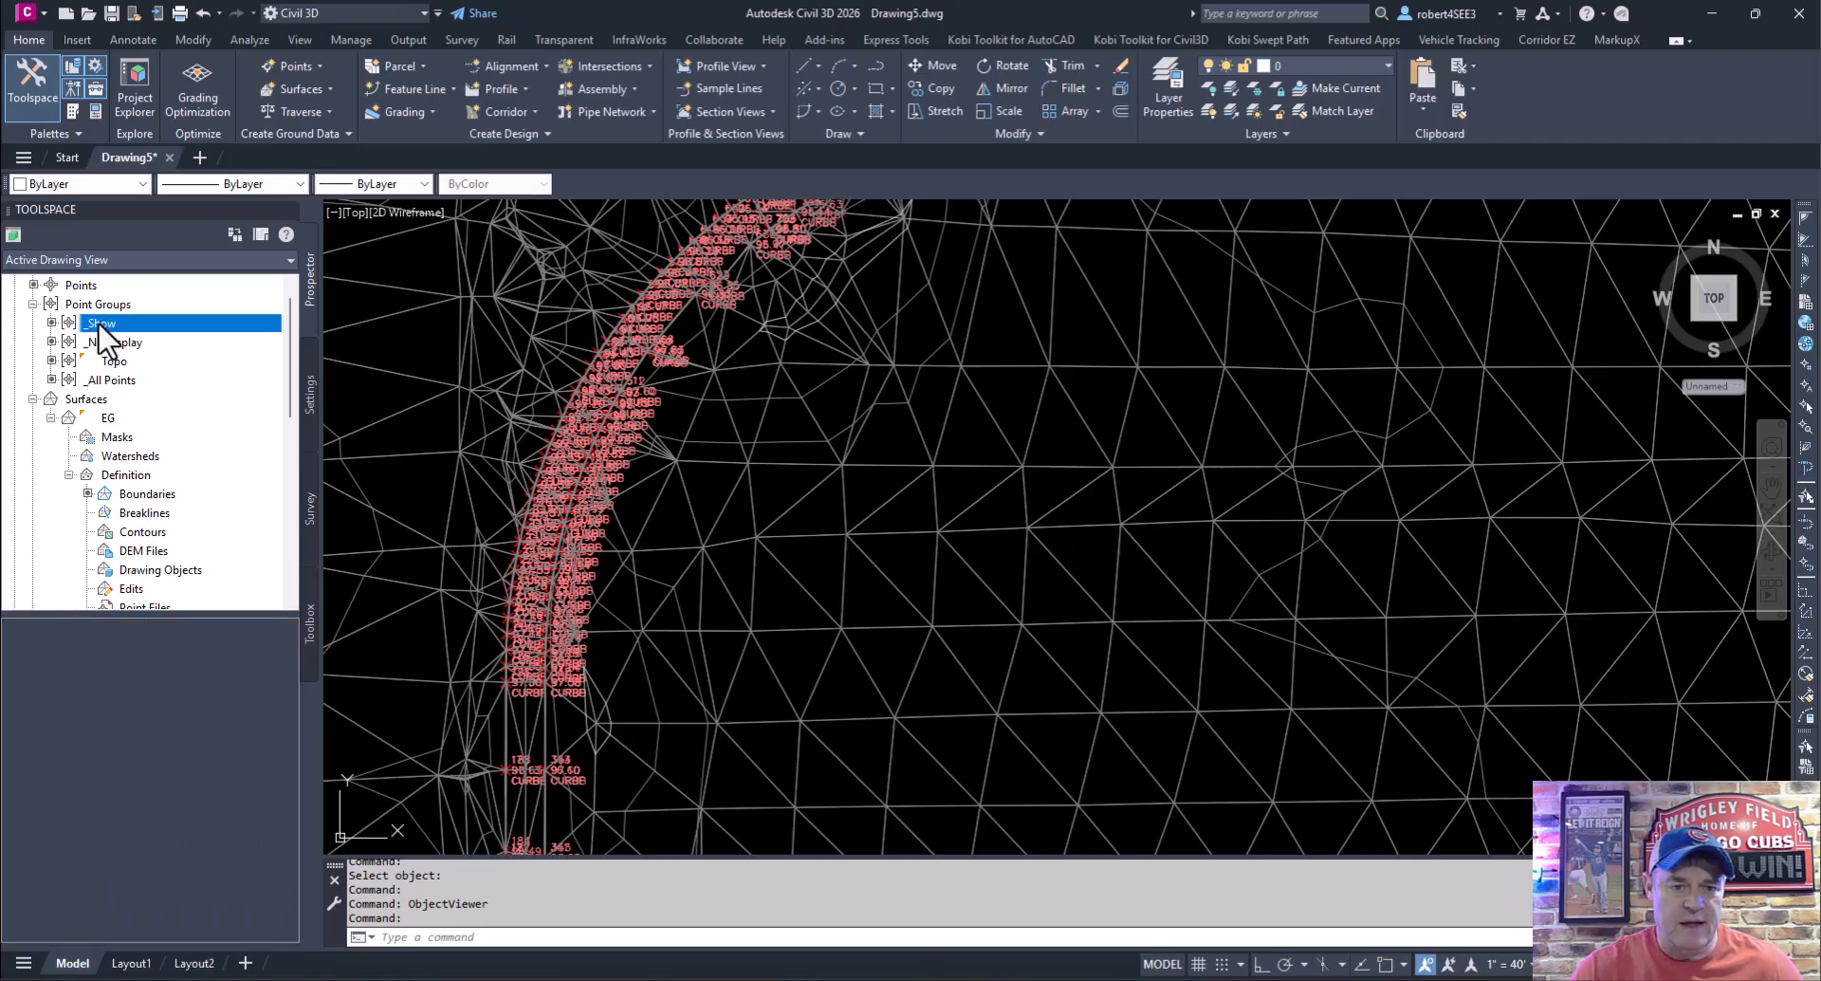
pyautogui.click(159, 334)
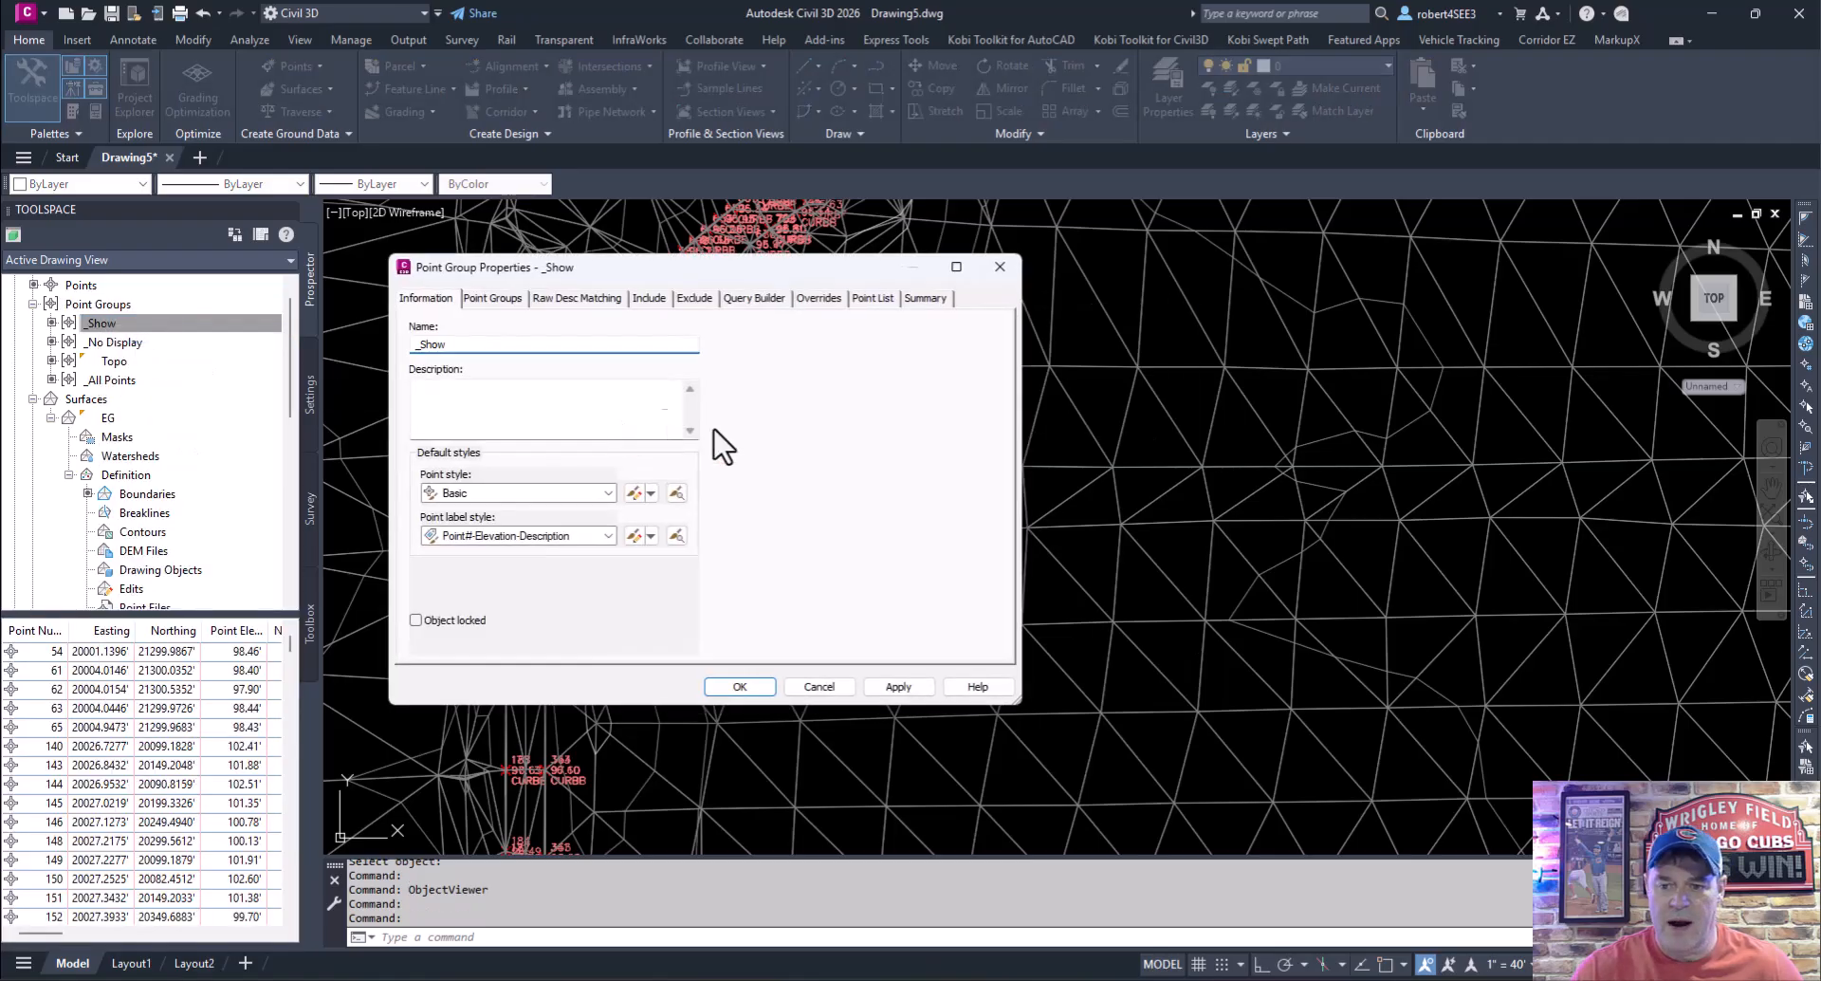
pyautogui.click(650, 299)
pyautogui.moveTo(628, 475); pyautogui.dragTo(549, 471)
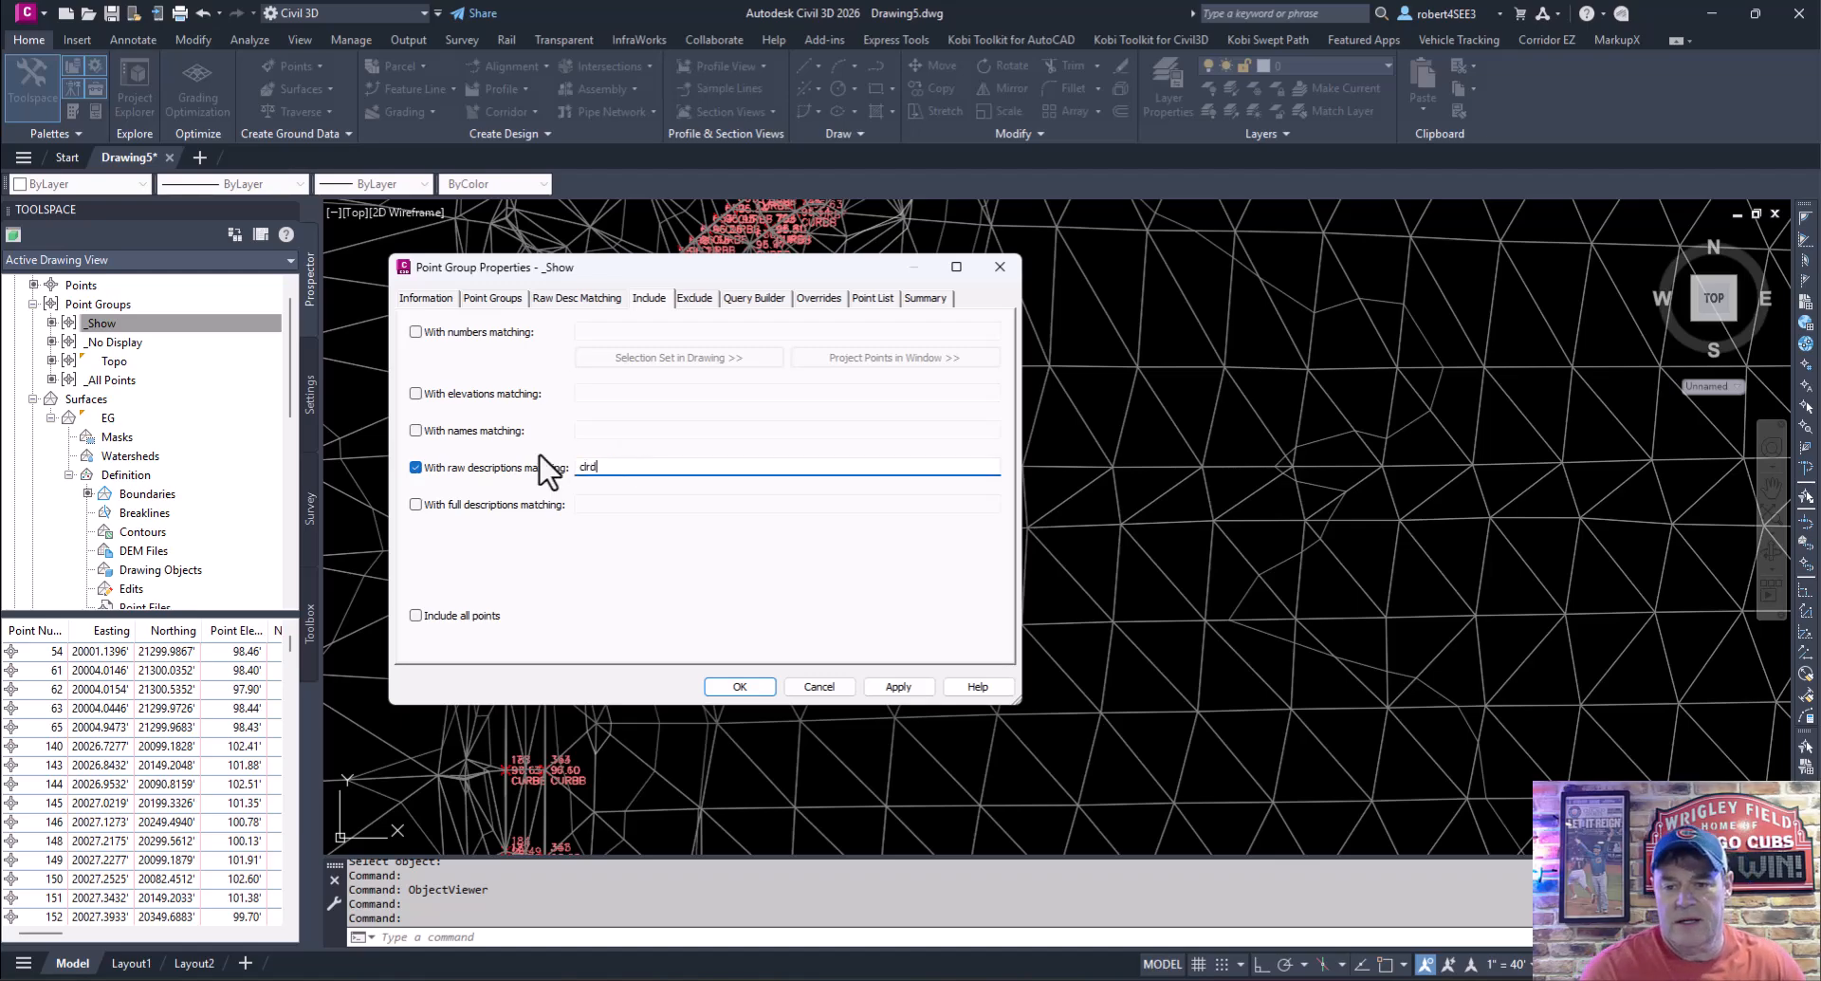
pyautogui.click(749, 686)
pyautogui.write('RE')
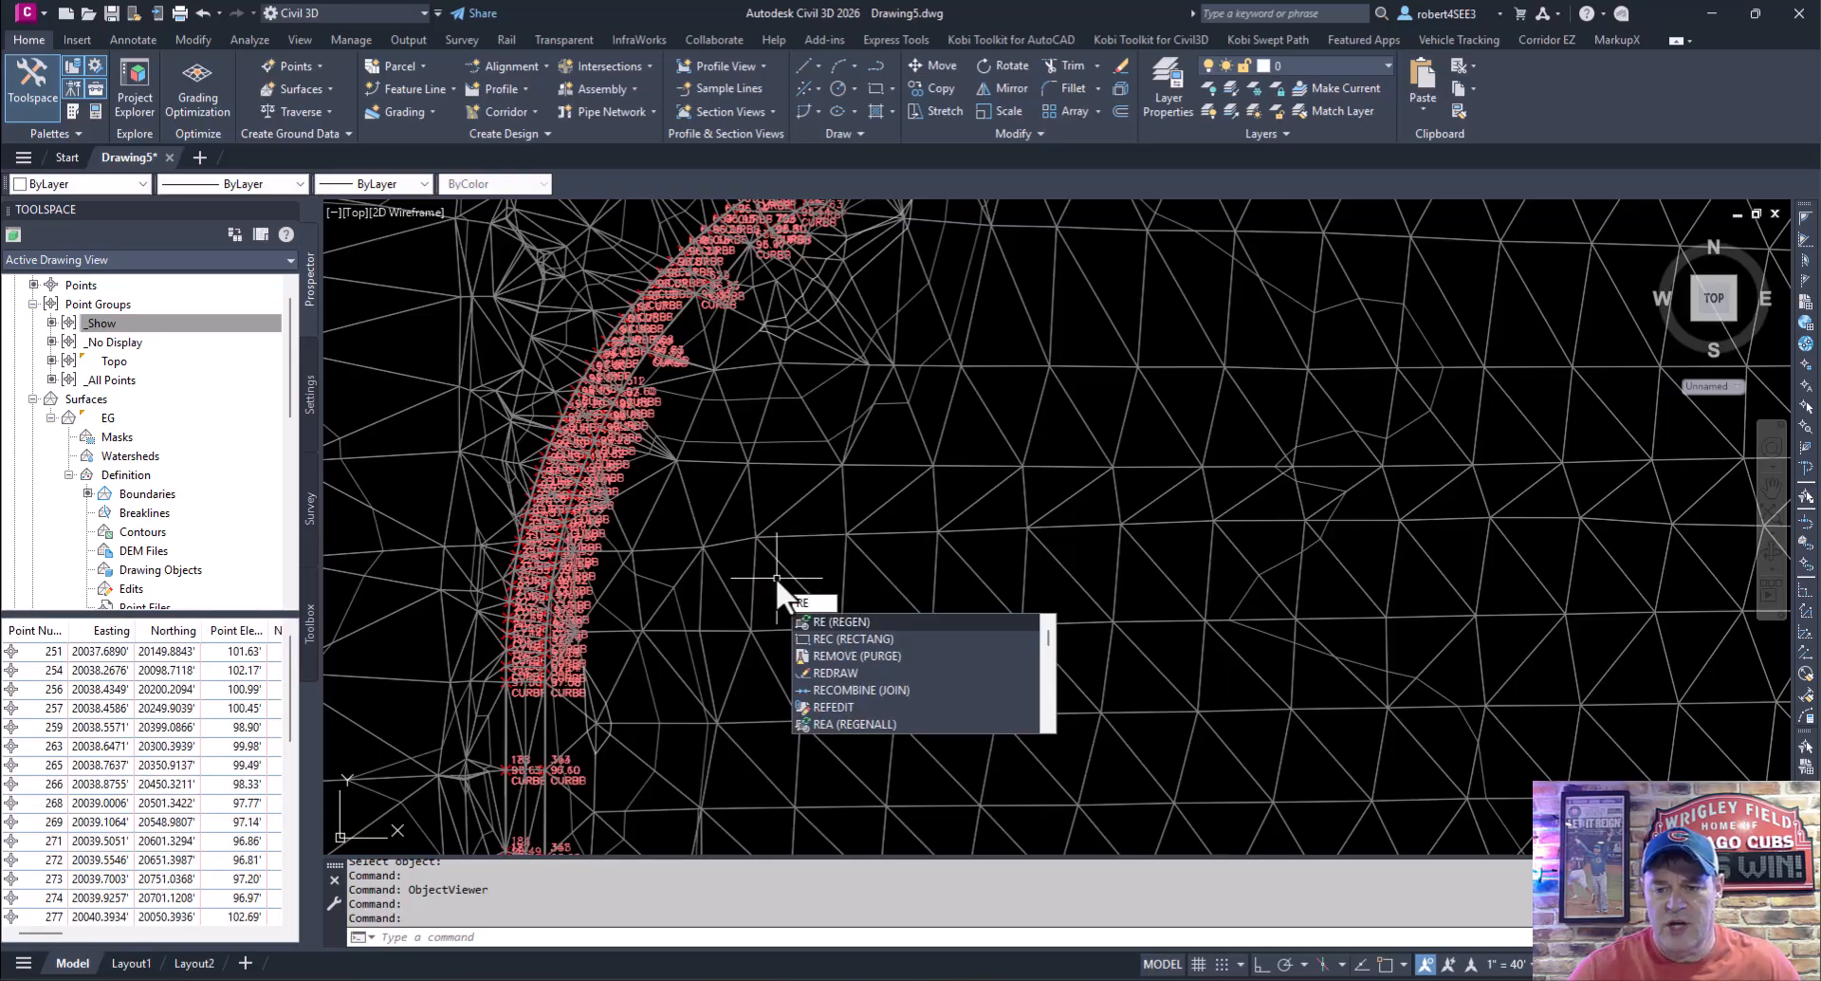
pyautogui.press('Return')
pyautogui.scroll(5, 573, 679)
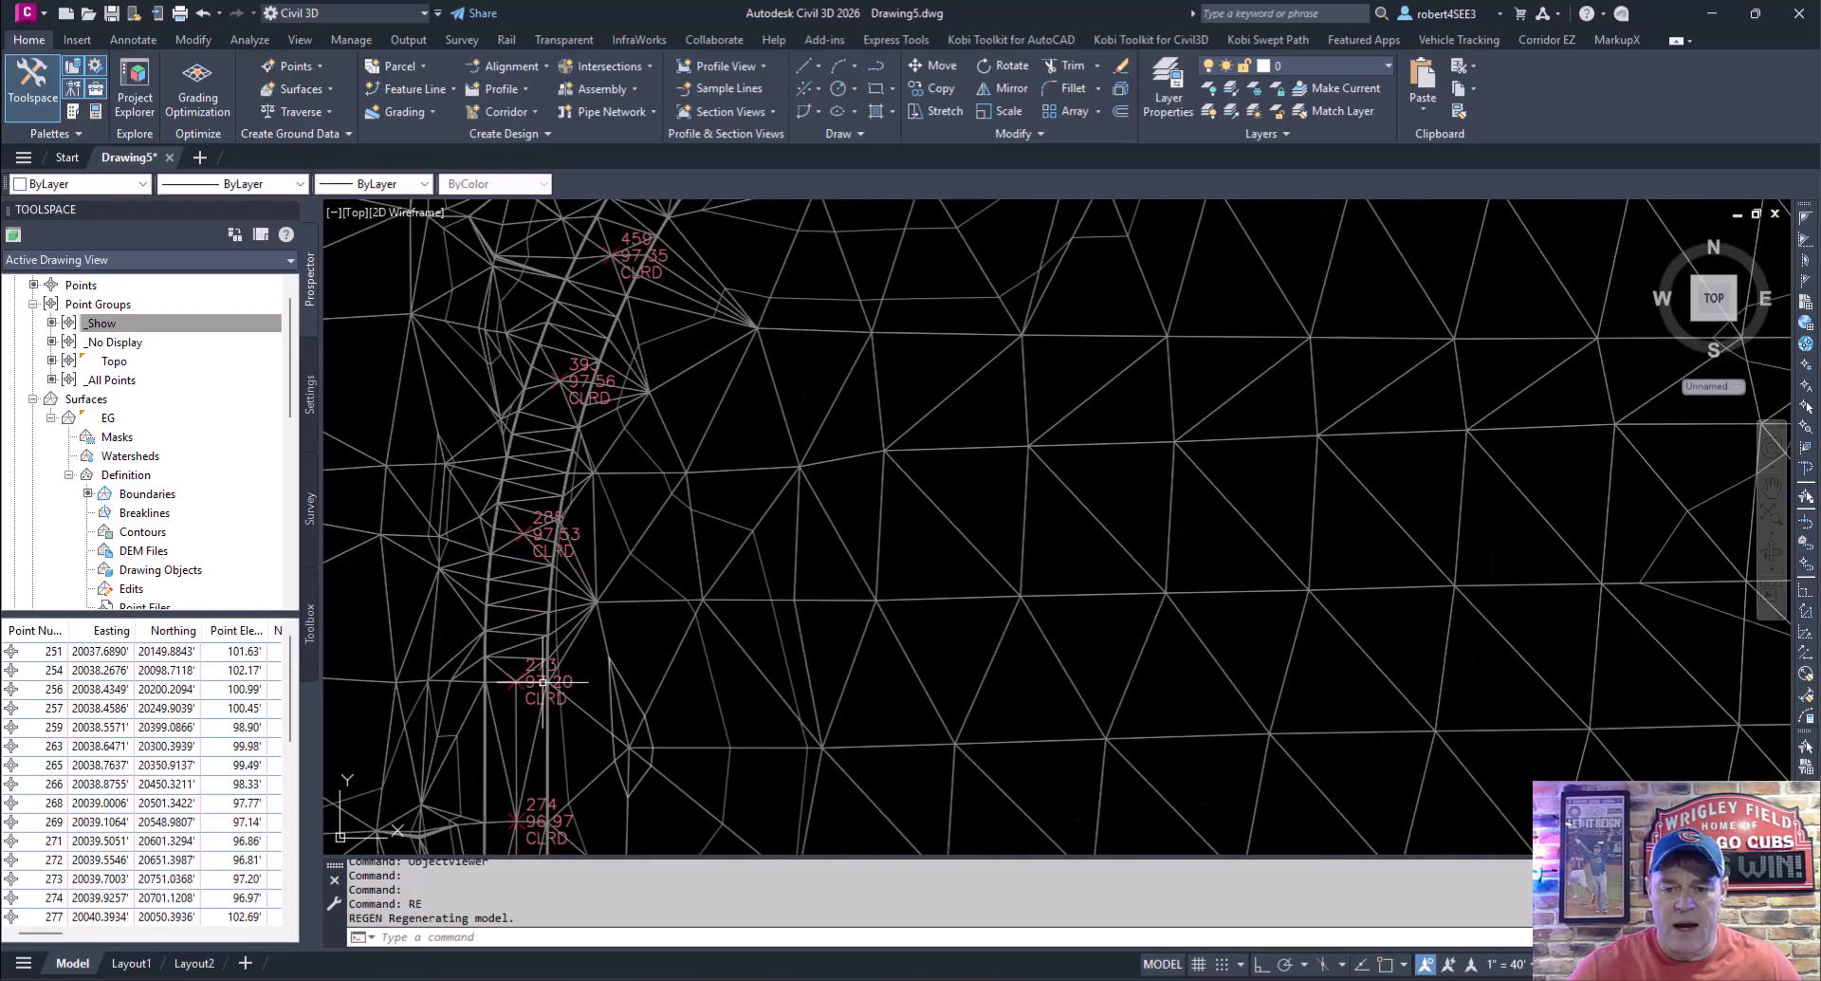
# Start a 3D polyline and turn object snap on with Node as the only active snap mode.
pyautogui.moveTo(559, 647); pyautogui.dragTo(582, 674, button='middle')
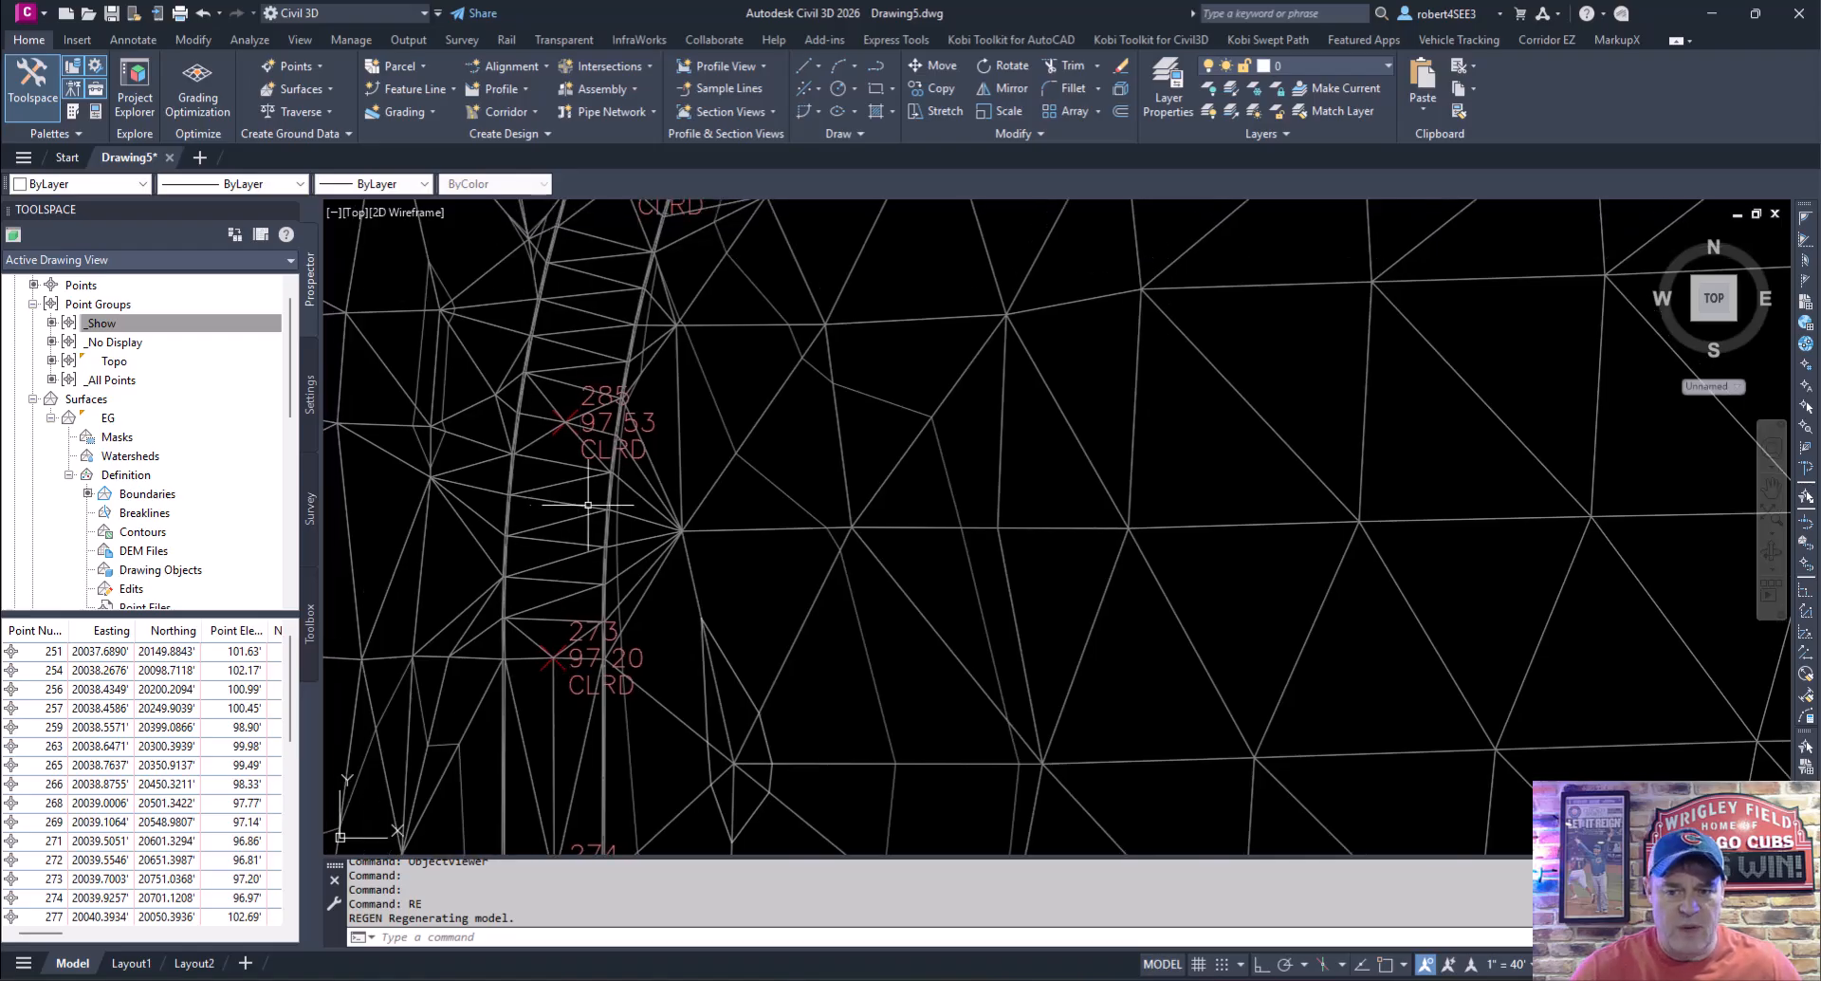
pyautogui.moveTo(719, 528)
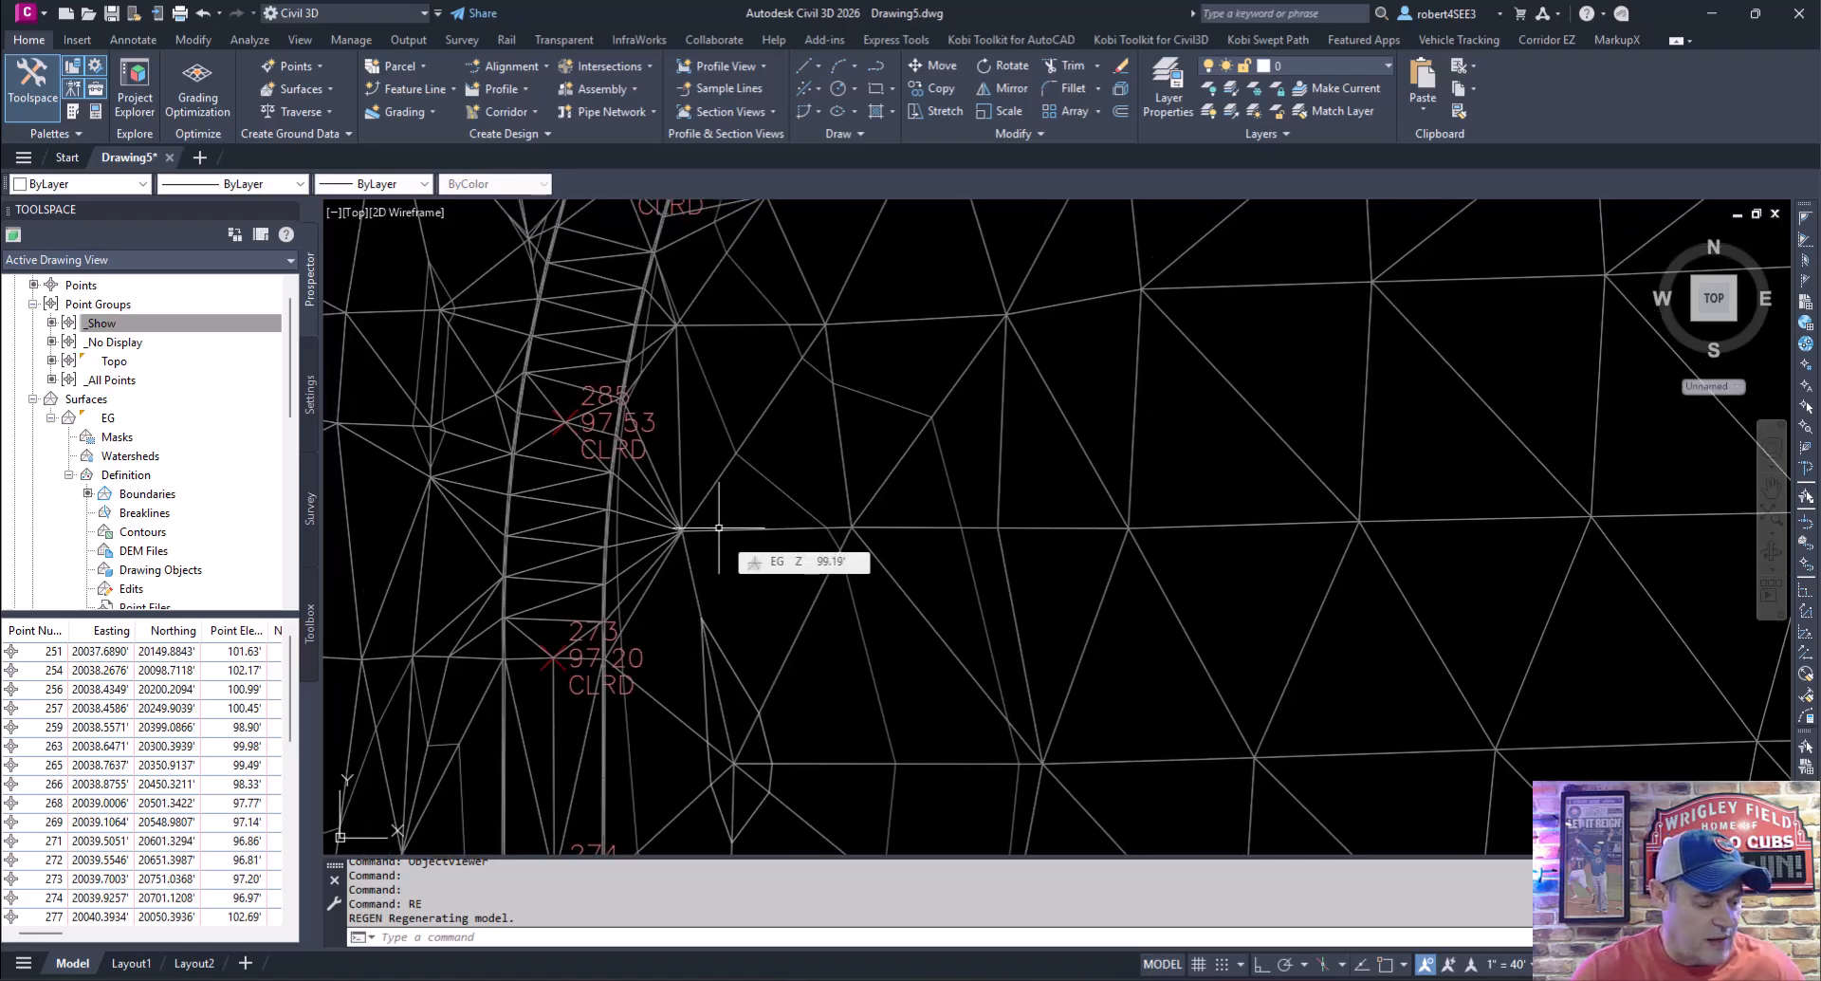
pyautogui.write('3P')
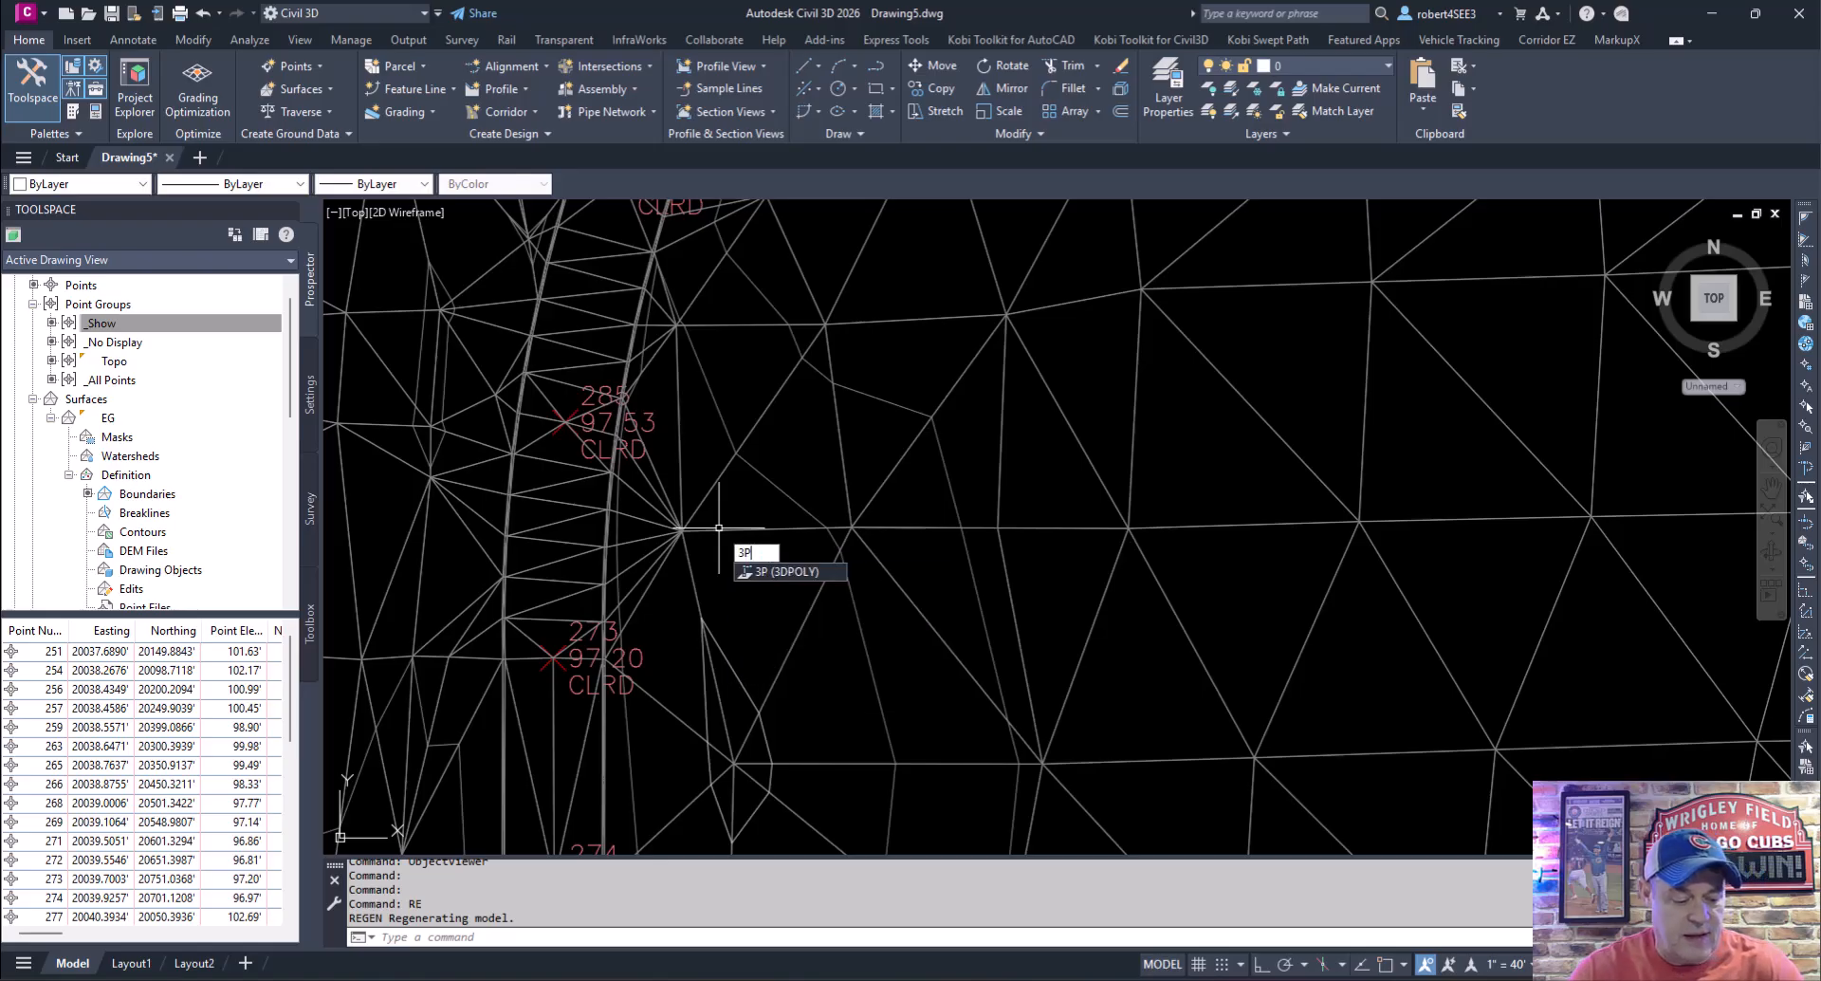
pyautogui.press('Return')
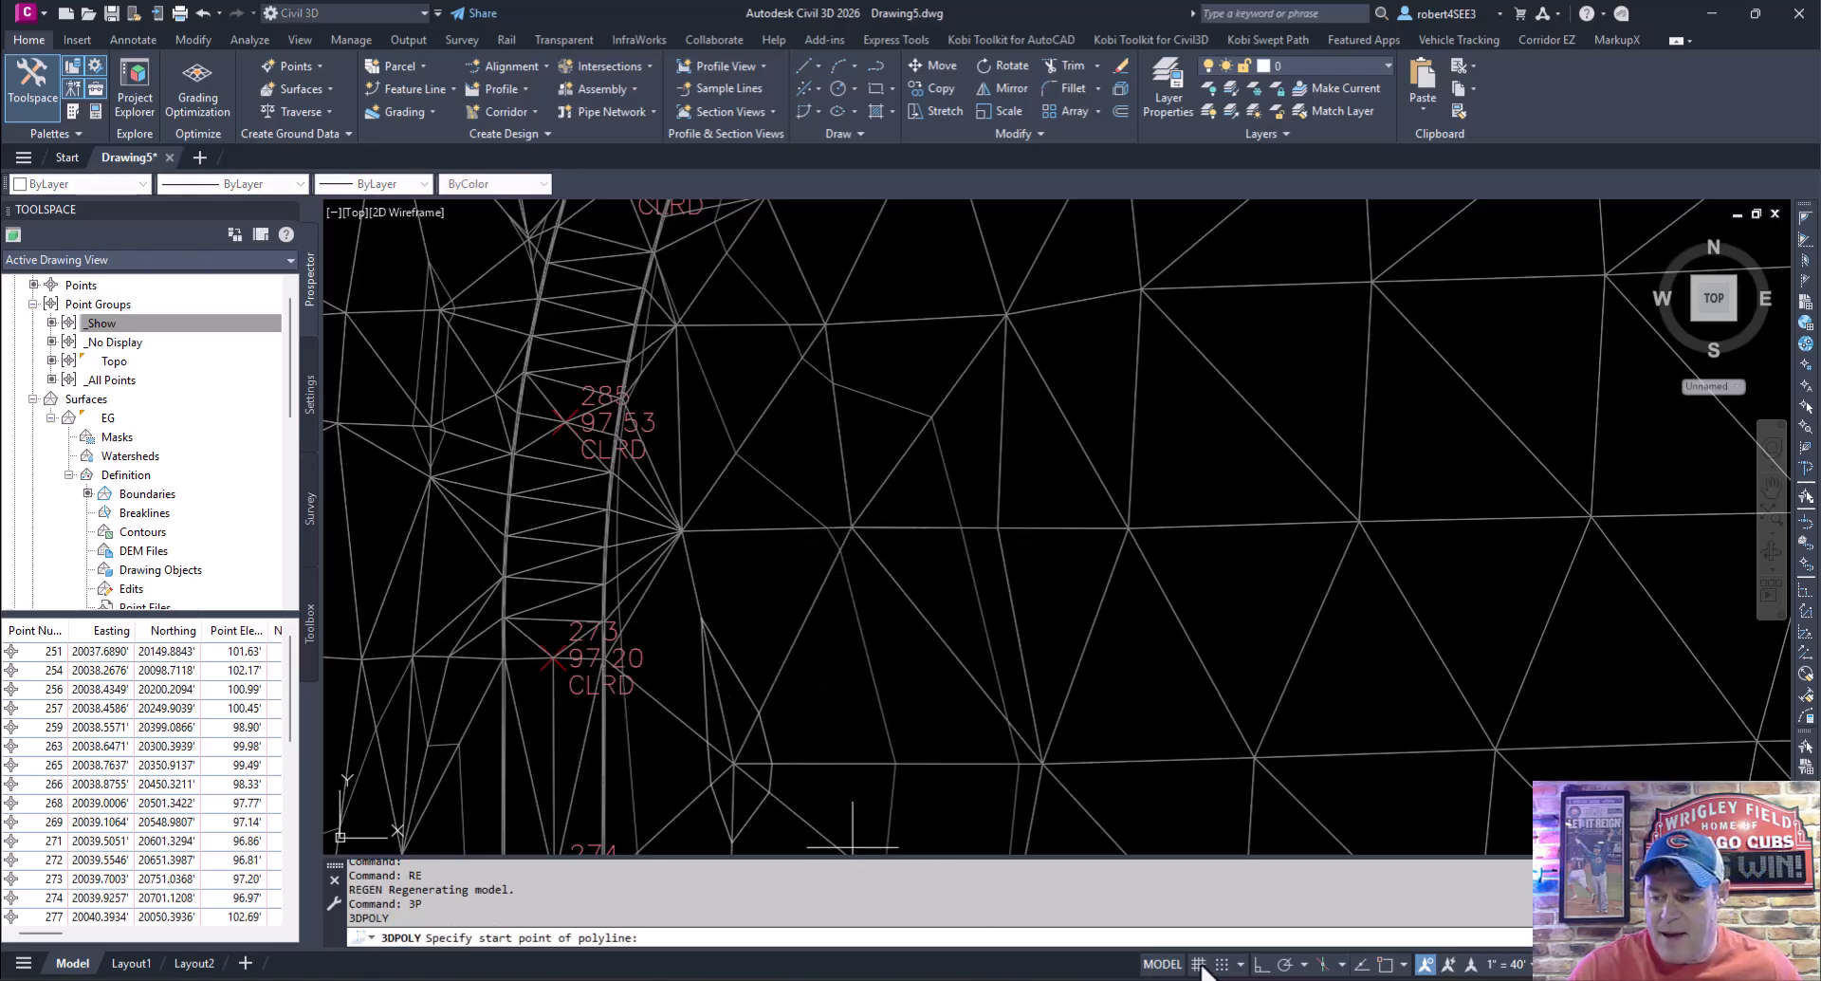
pyautogui.rightClick(1388, 967)
pyautogui.click(1422, 934)
pyautogui.moveTo(0, 248); pyautogui.dragTo(662, 275)
pyautogui.click(387, 330)
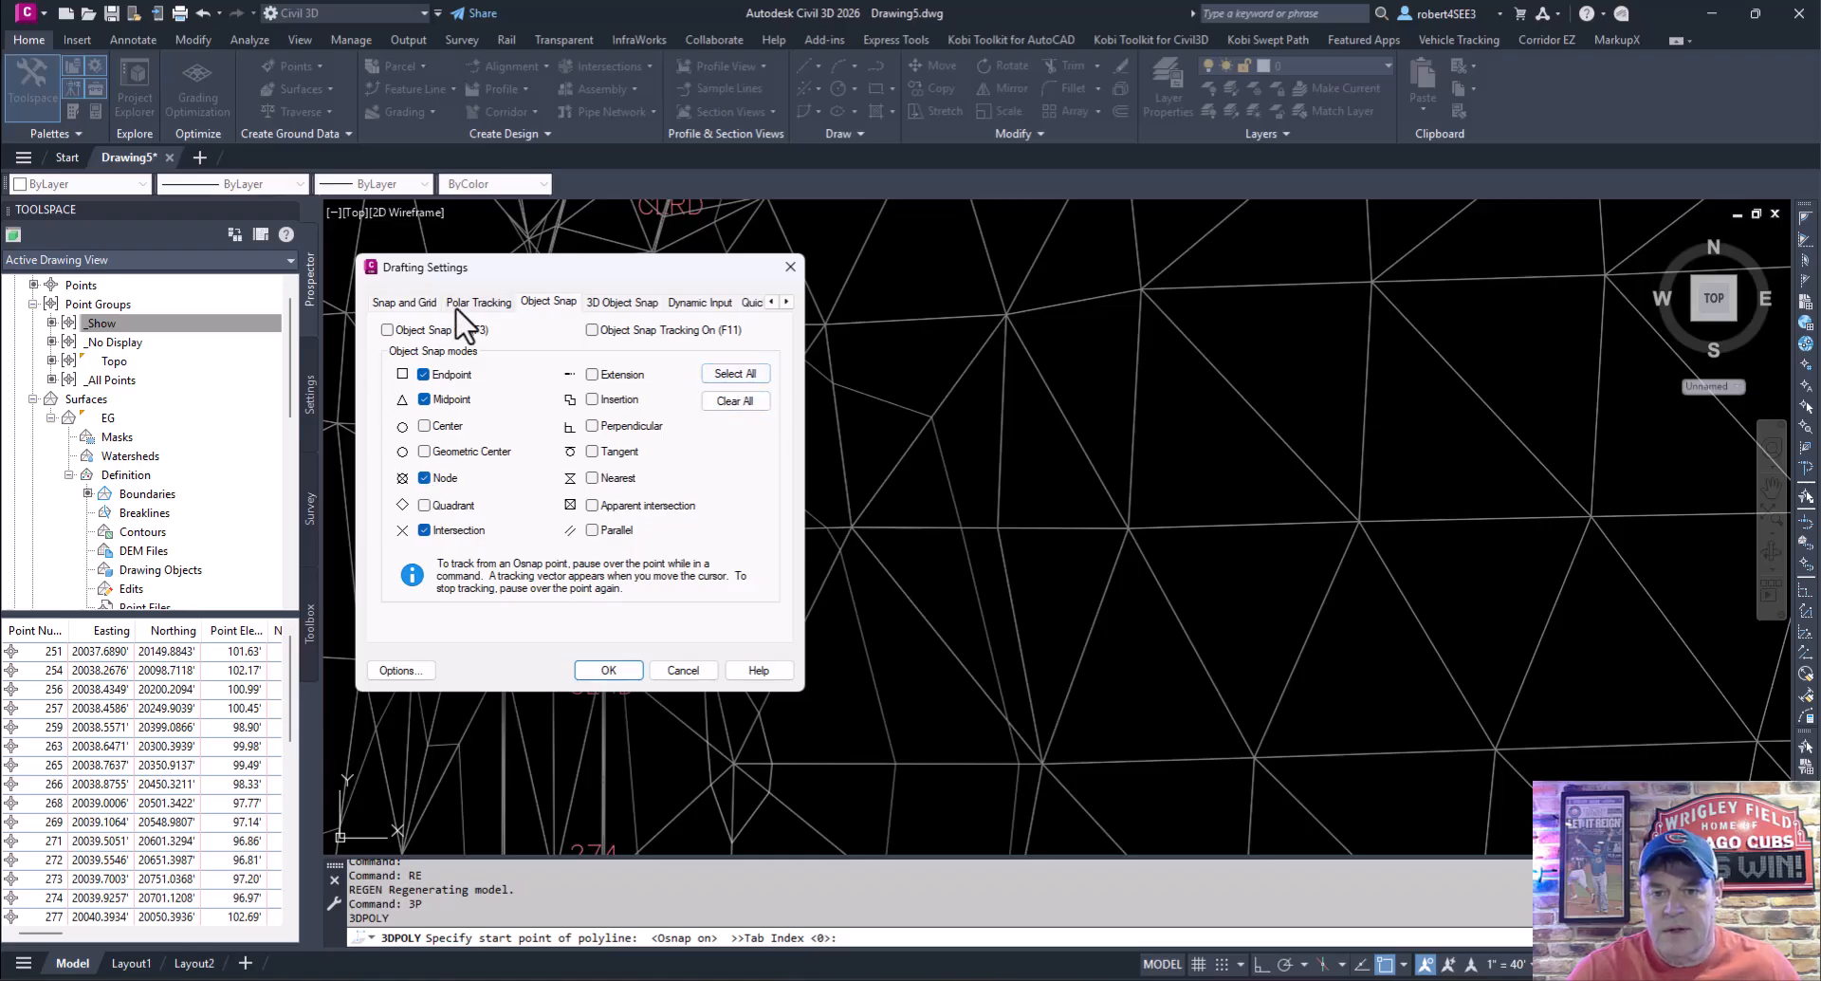
pyautogui.click(387, 330)
pyautogui.click(747, 401)
pyautogui.click(424, 477)
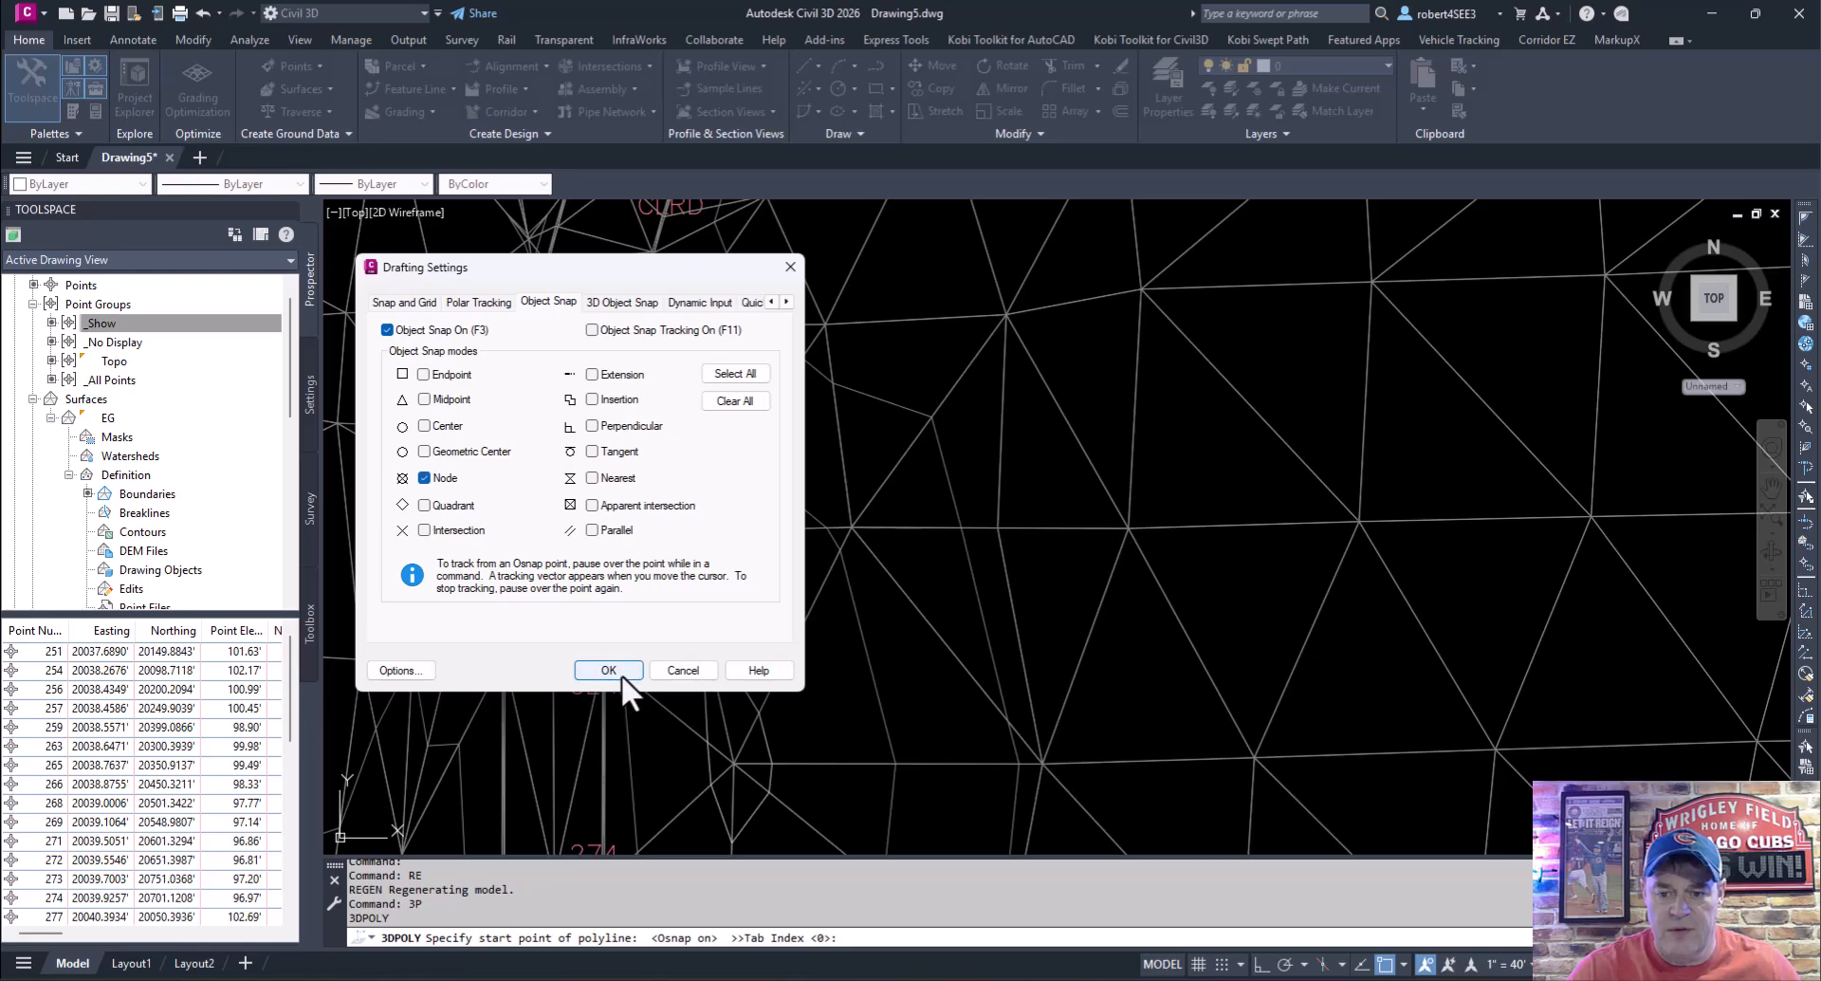
pyautogui.click(608, 670)
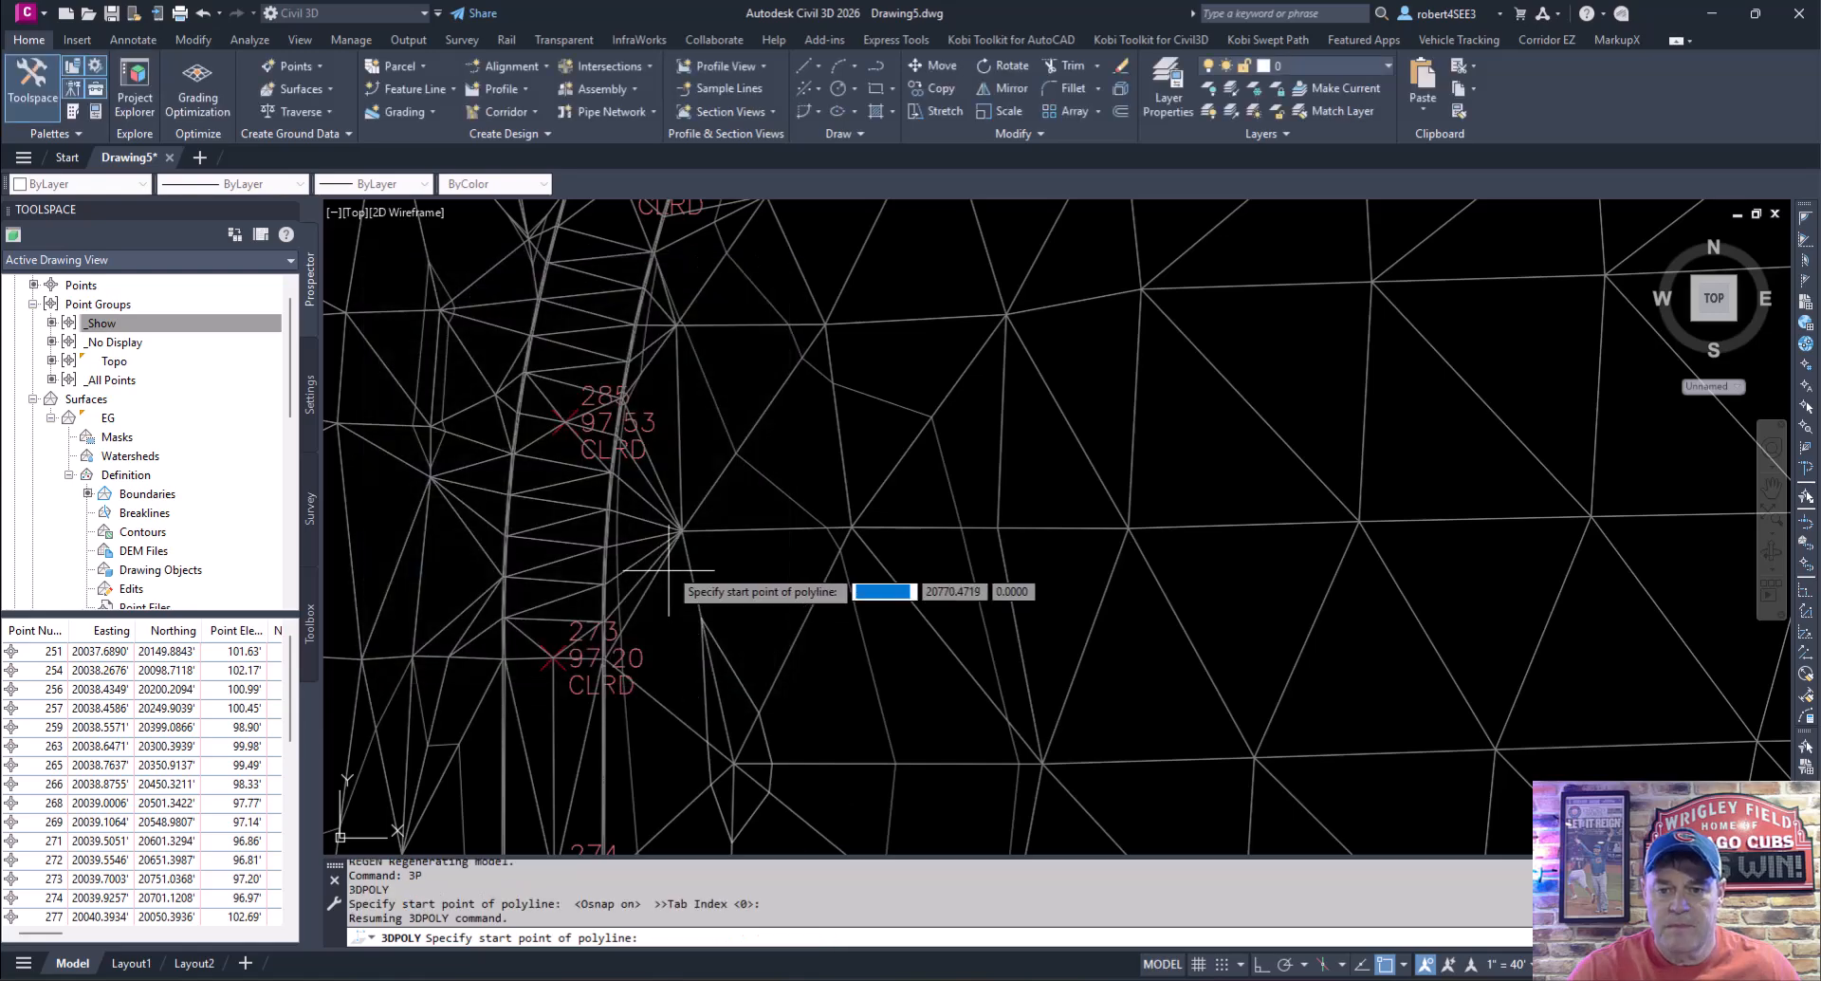
# Draw the 3D polyline along the road centreline from CLRD point 273 through 285, 393 and 459 to two further CLRD points.
pyautogui.click(553, 656)
pyautogui.moveTo(613, 357); pyautogui.dragTo(556, 617, button='middle')
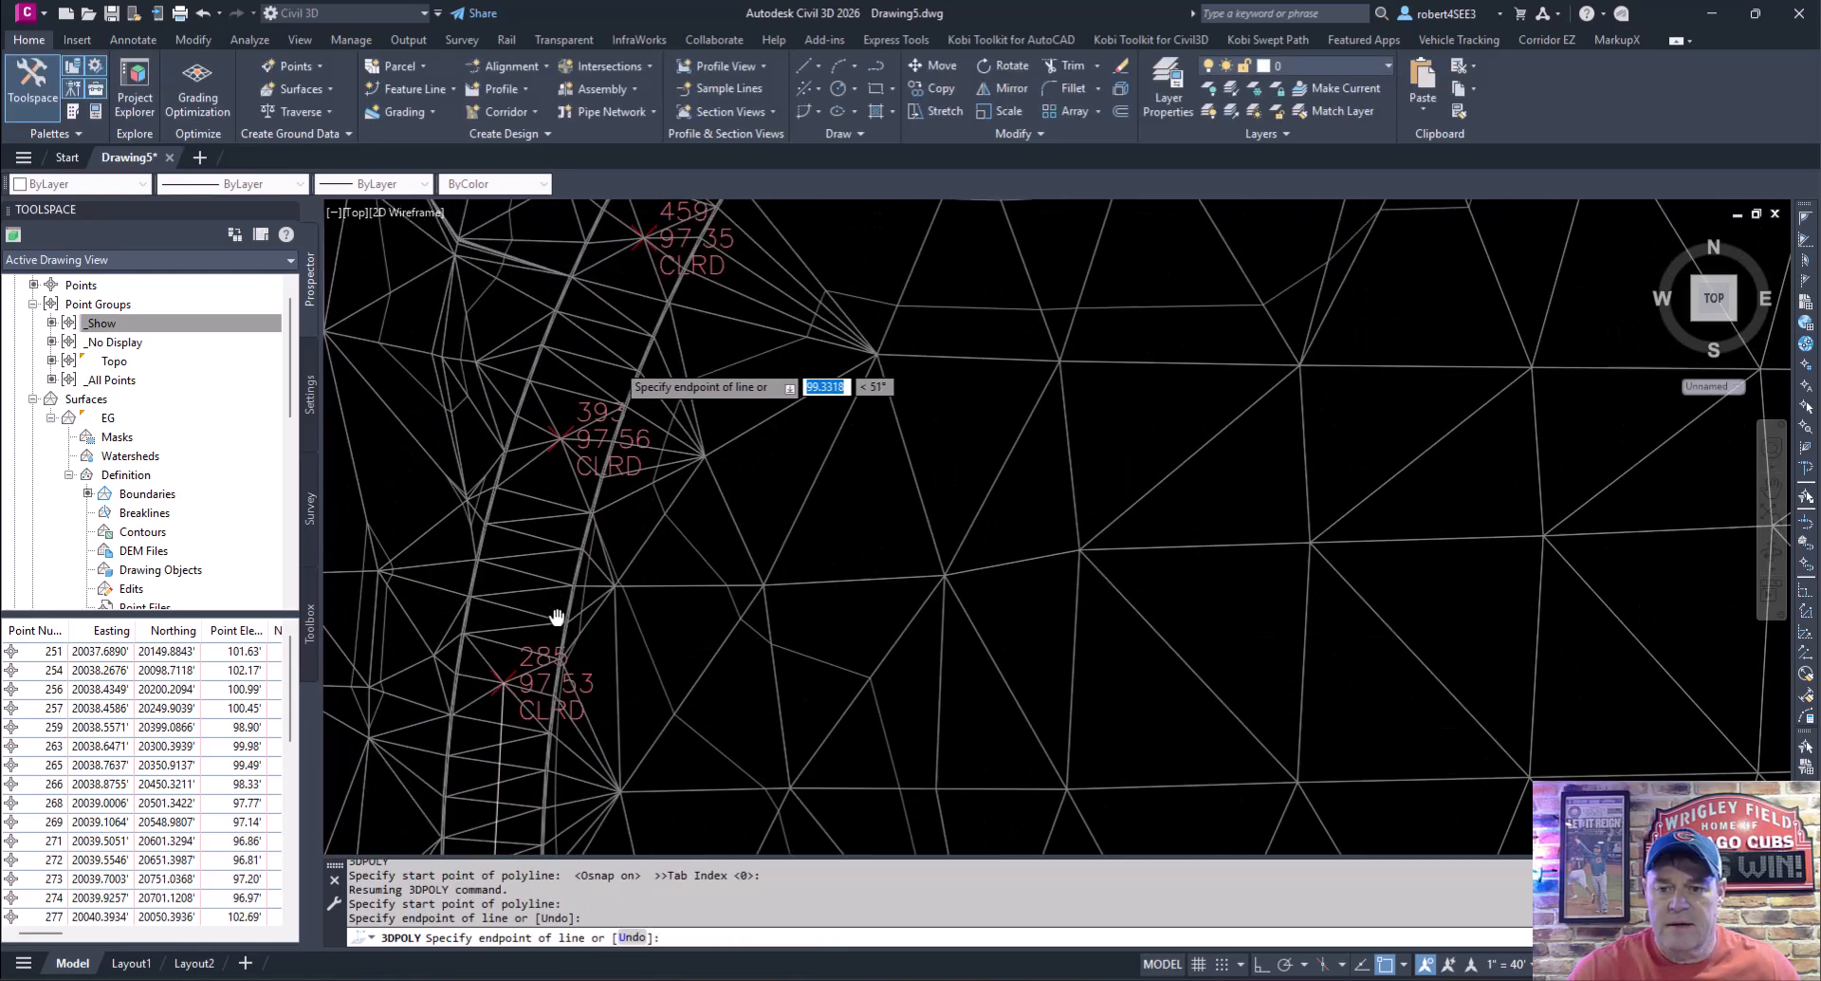
pyautogui.click(561, 438)
pyautogui.click(642, 236)
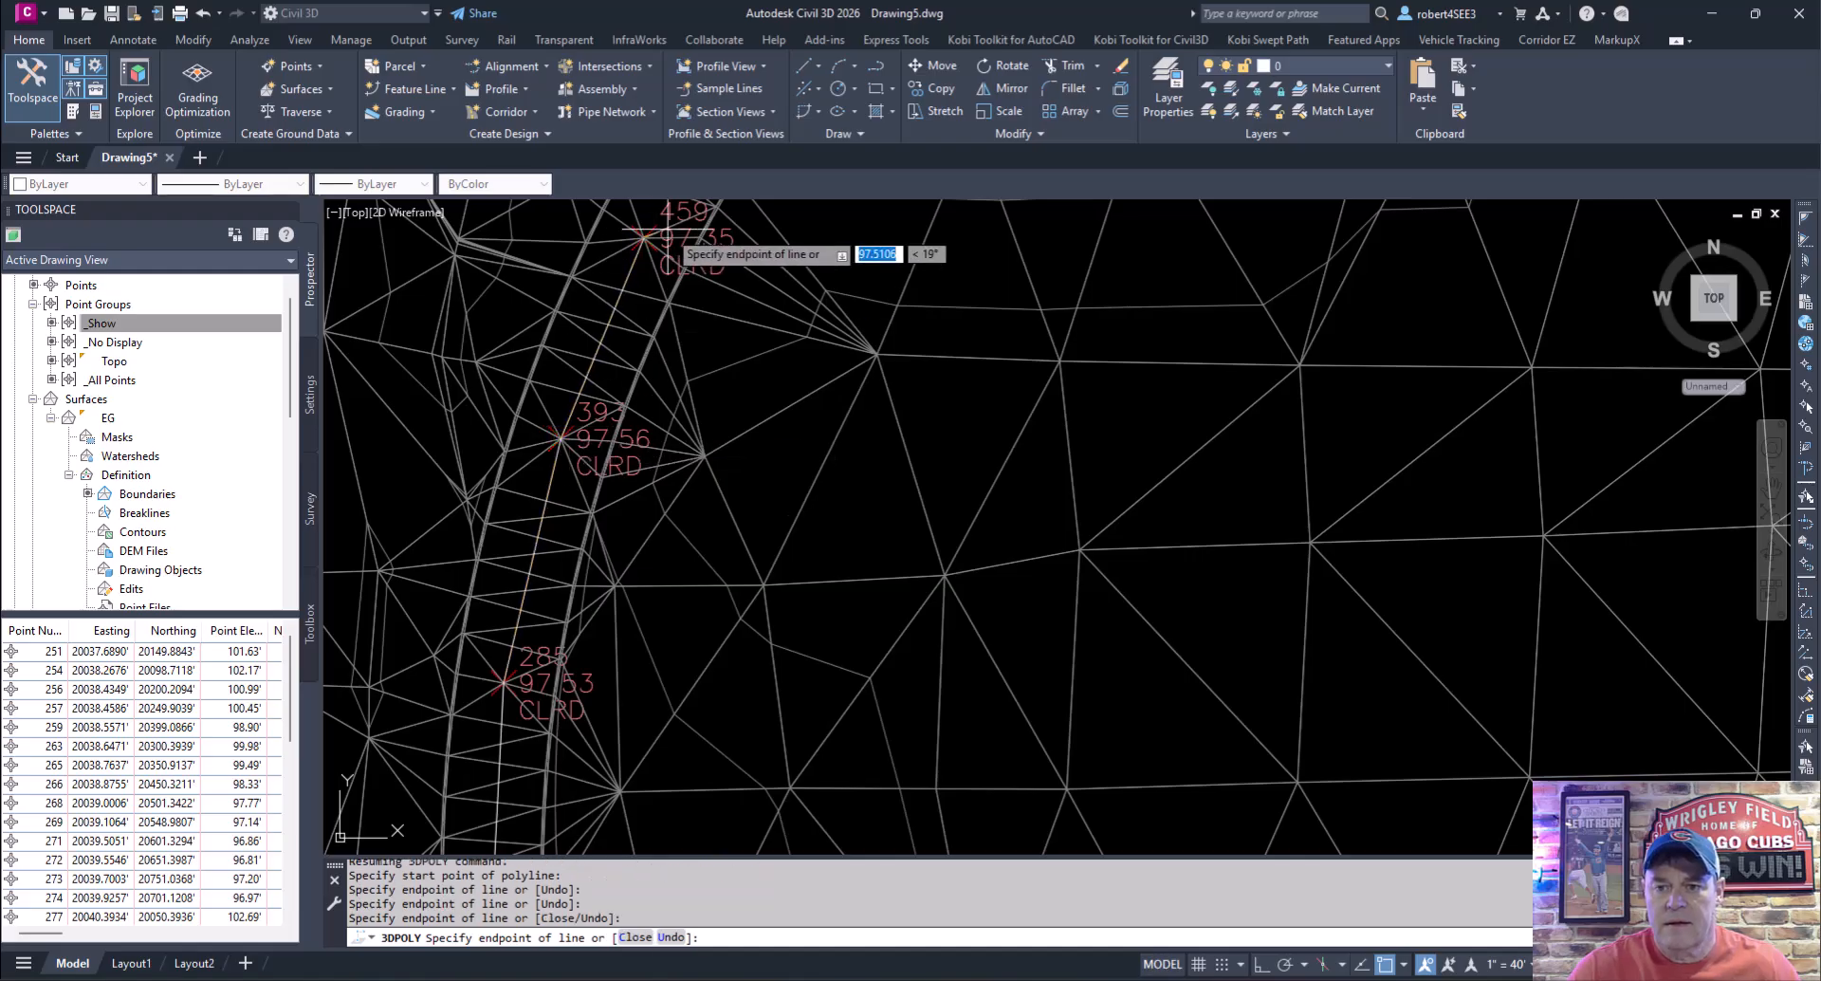
pyautogui.moveTo(642, 237); pyautogui.dragTo(491, 594, button='middle')
pyautogui.click(607, 404)
pyautogui.click(760, 228)
pyautogui.press('Return')
# Start adding breaklines to the EG surface definition, with the road centreline between CLRD points 273 and 285 in view.
pyautogui.scroll(-4, 728, 442)
pyautogui.moveTo(679, 536); pyautogui.dragTo(702, 365, button='middle')
pyautogui.scroll(5, 586, 597)
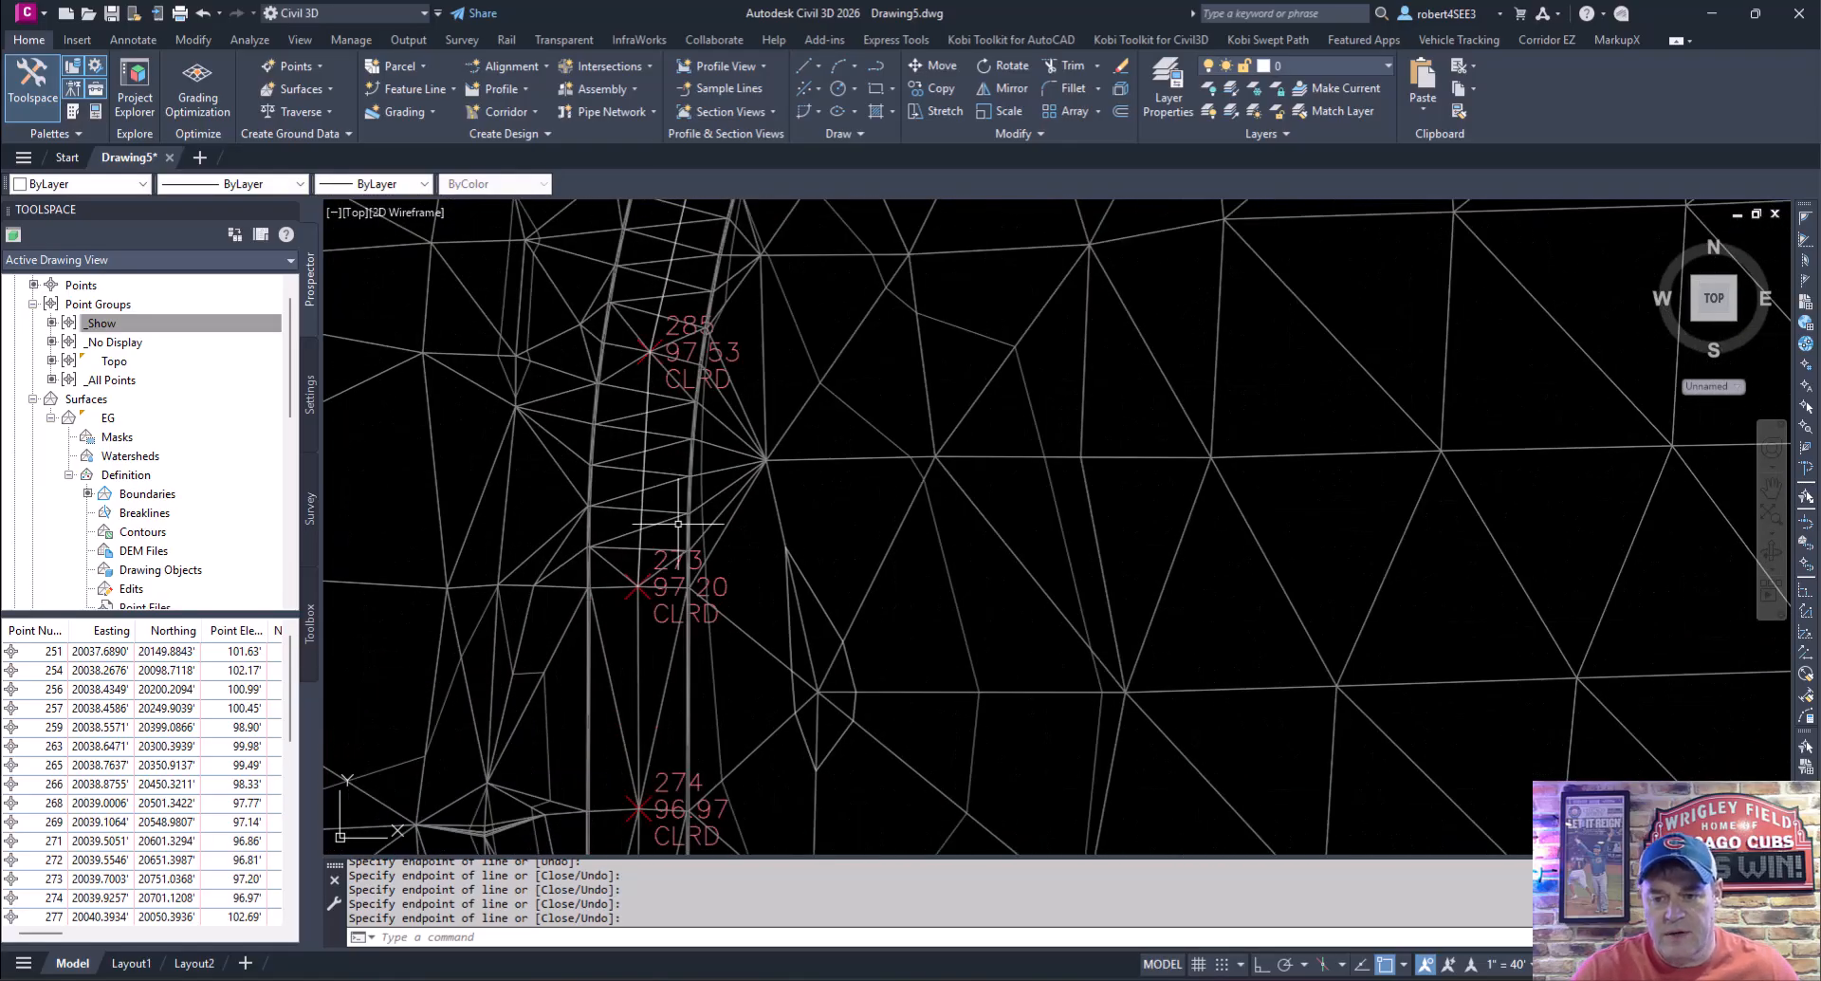
pyautogui.scroll(2, 664, 520)
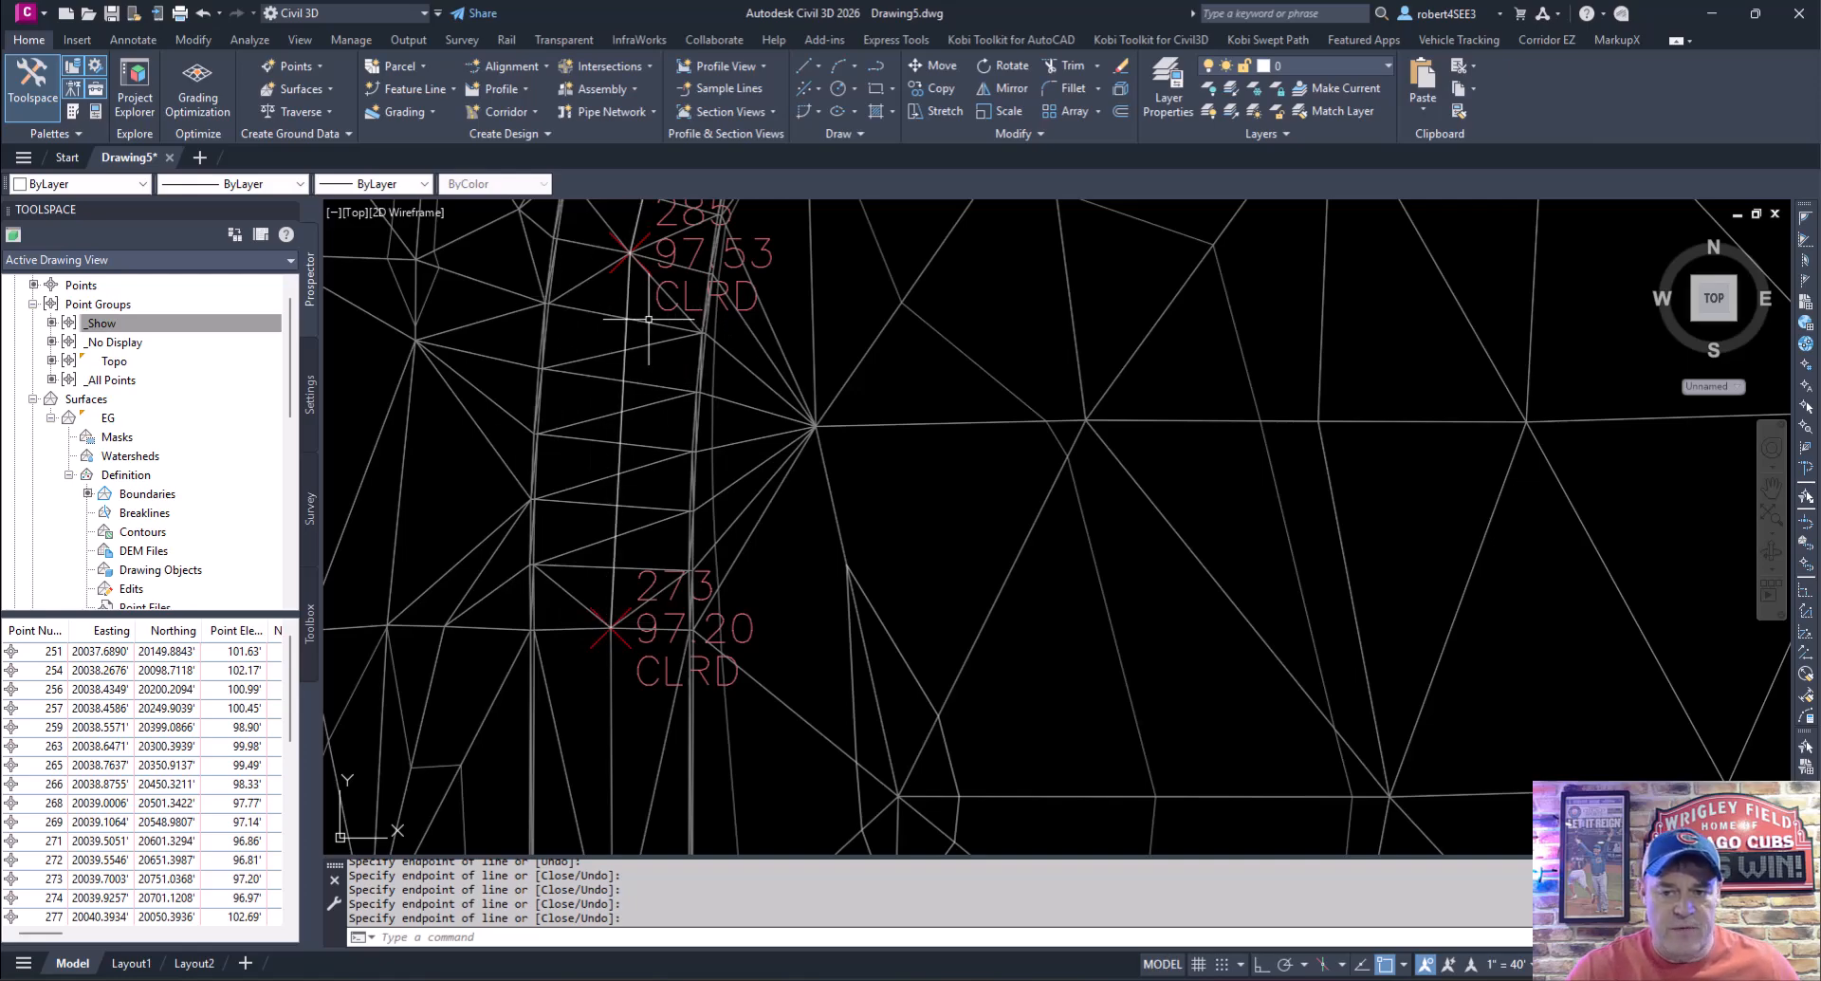
pyautogui.moveTo(645, 312)
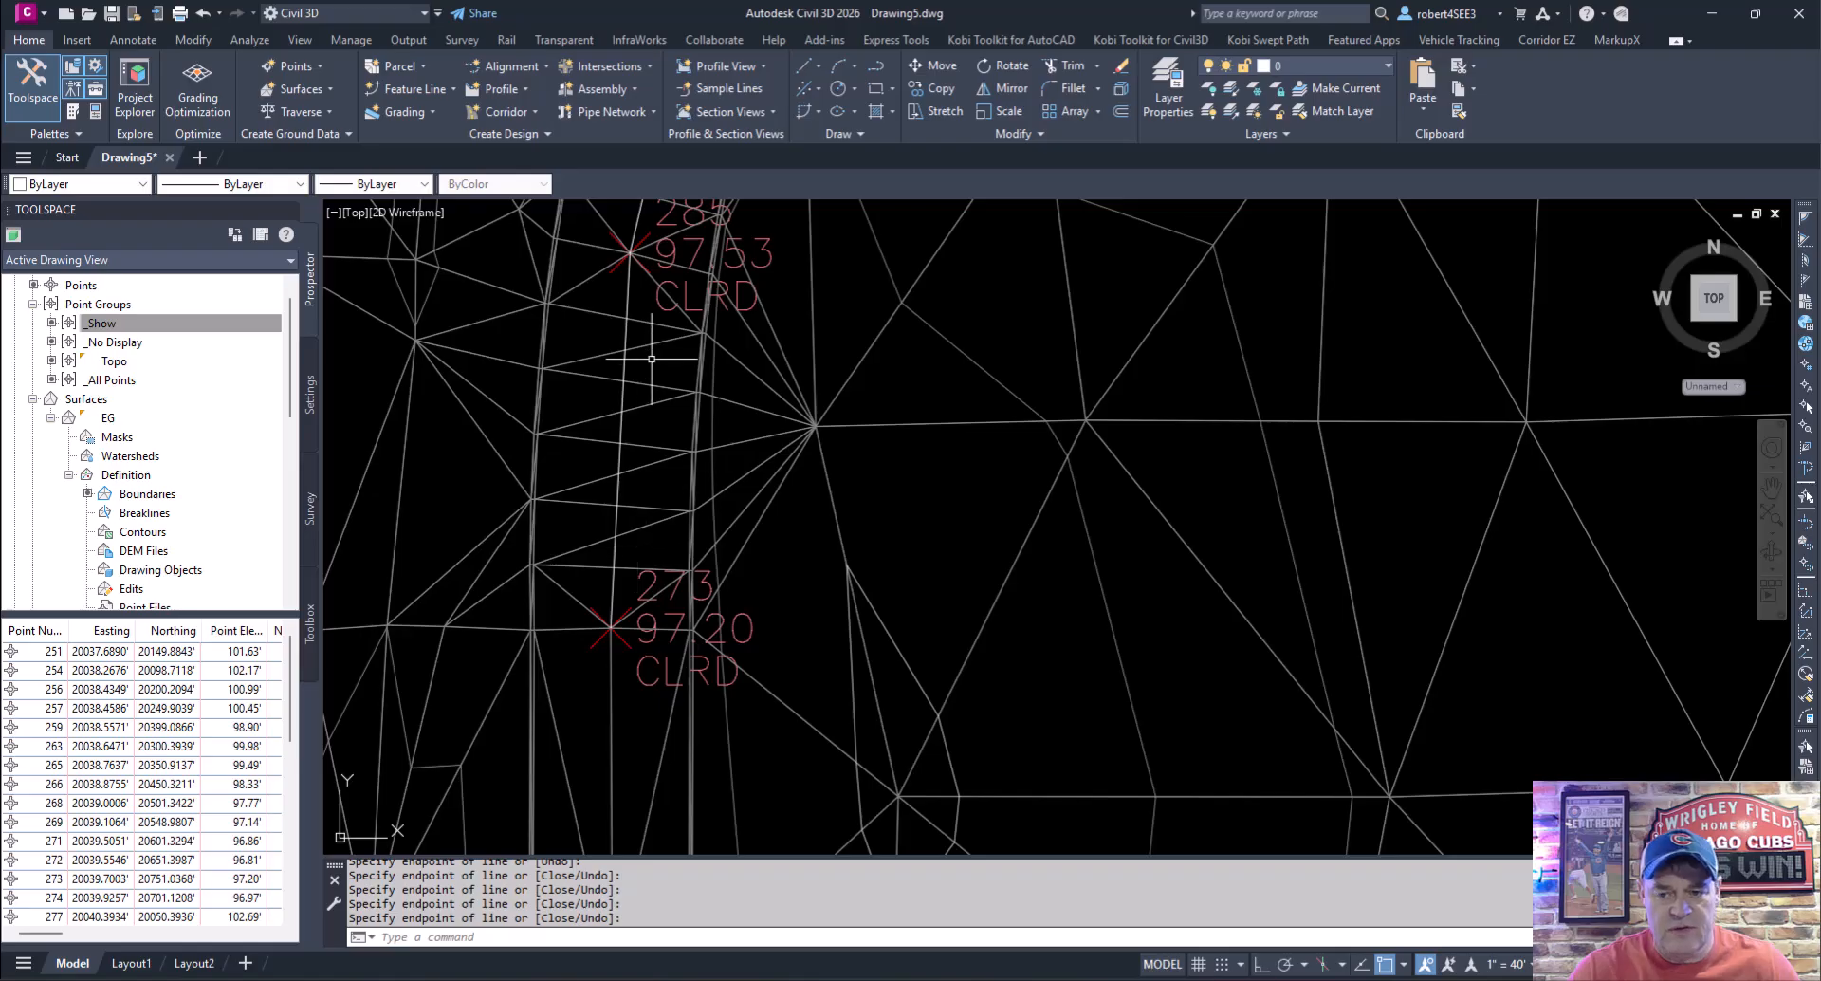
pyautogui.moveTo(648, 462)
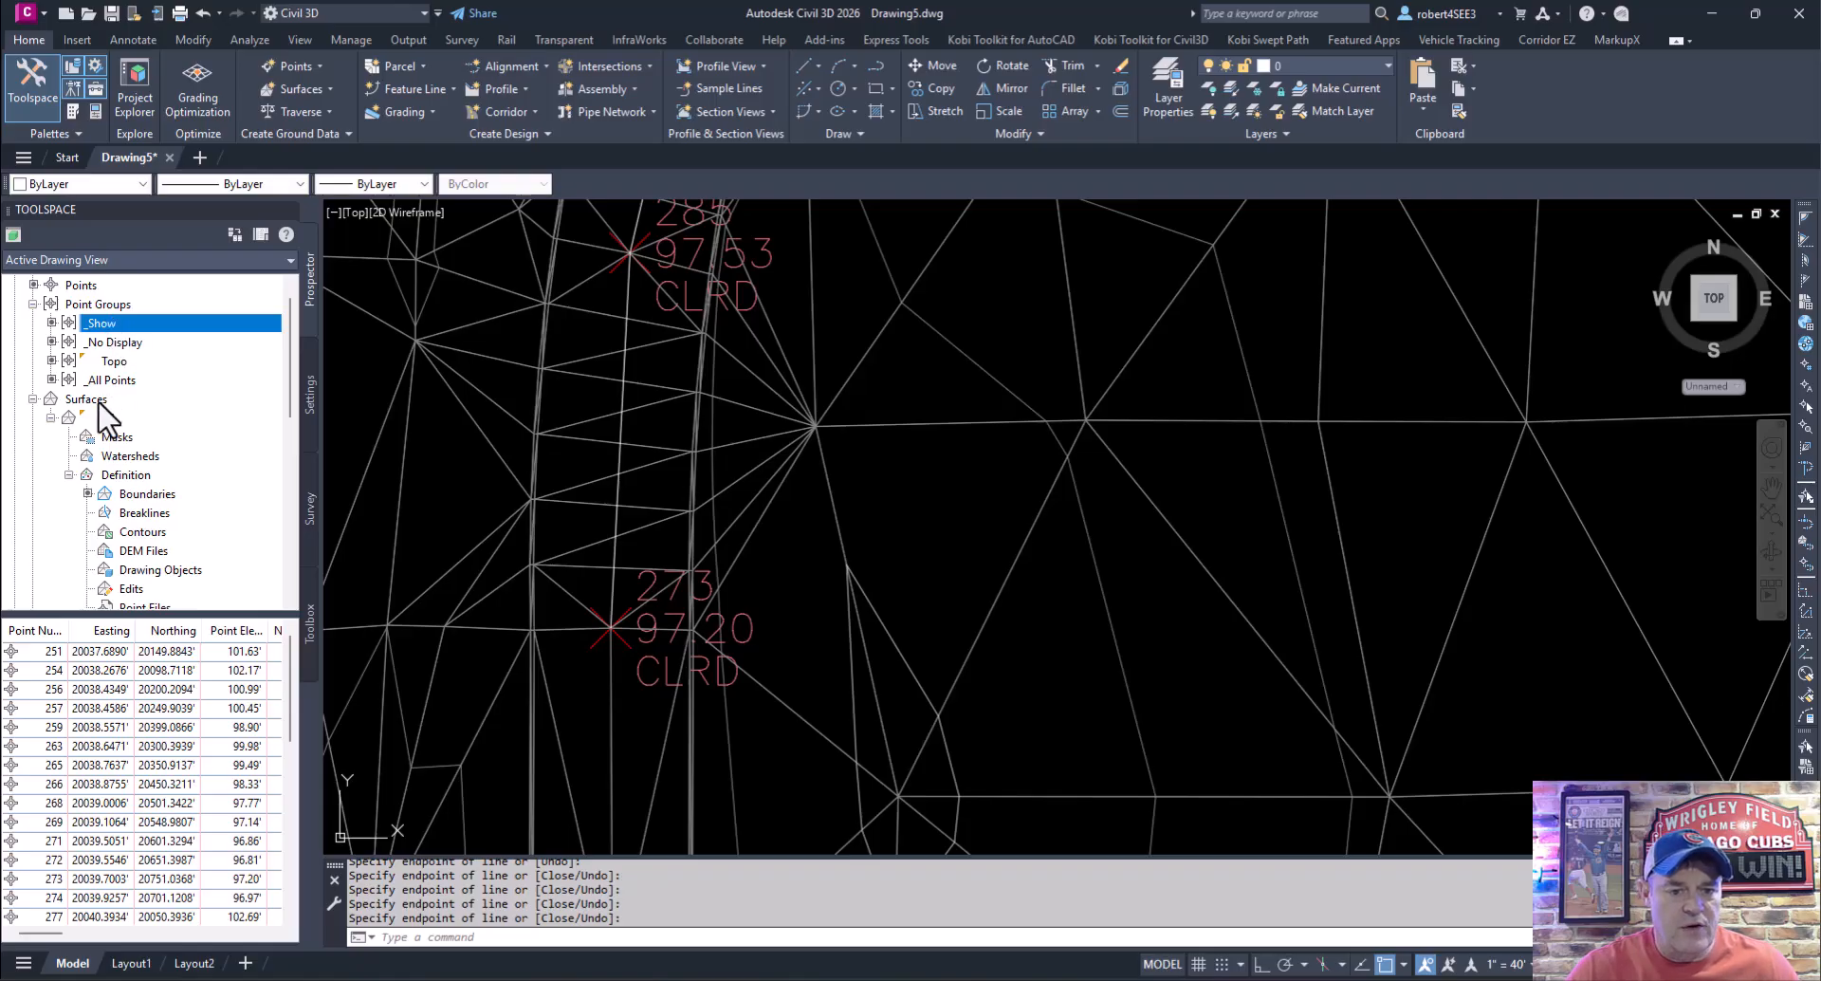
pyautogui.click(134, 514)
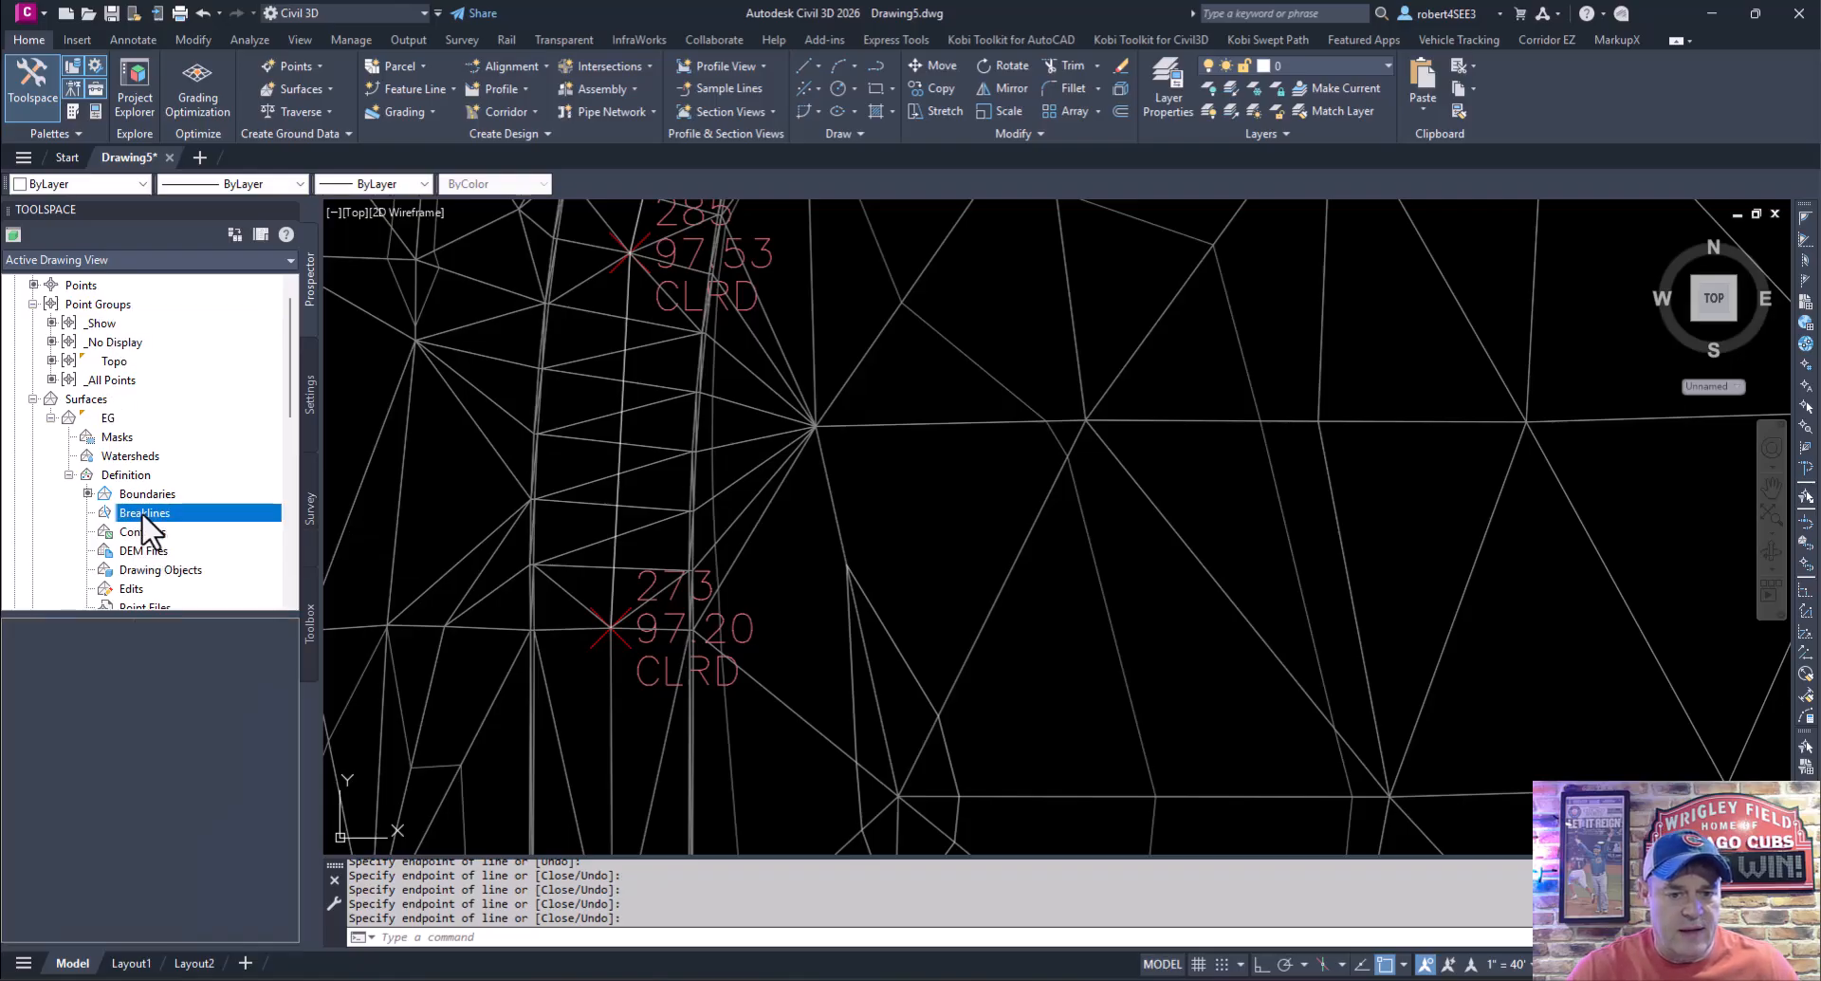
pyautogui.rightClick(145, 517)
pyautogui.click(196, 527)
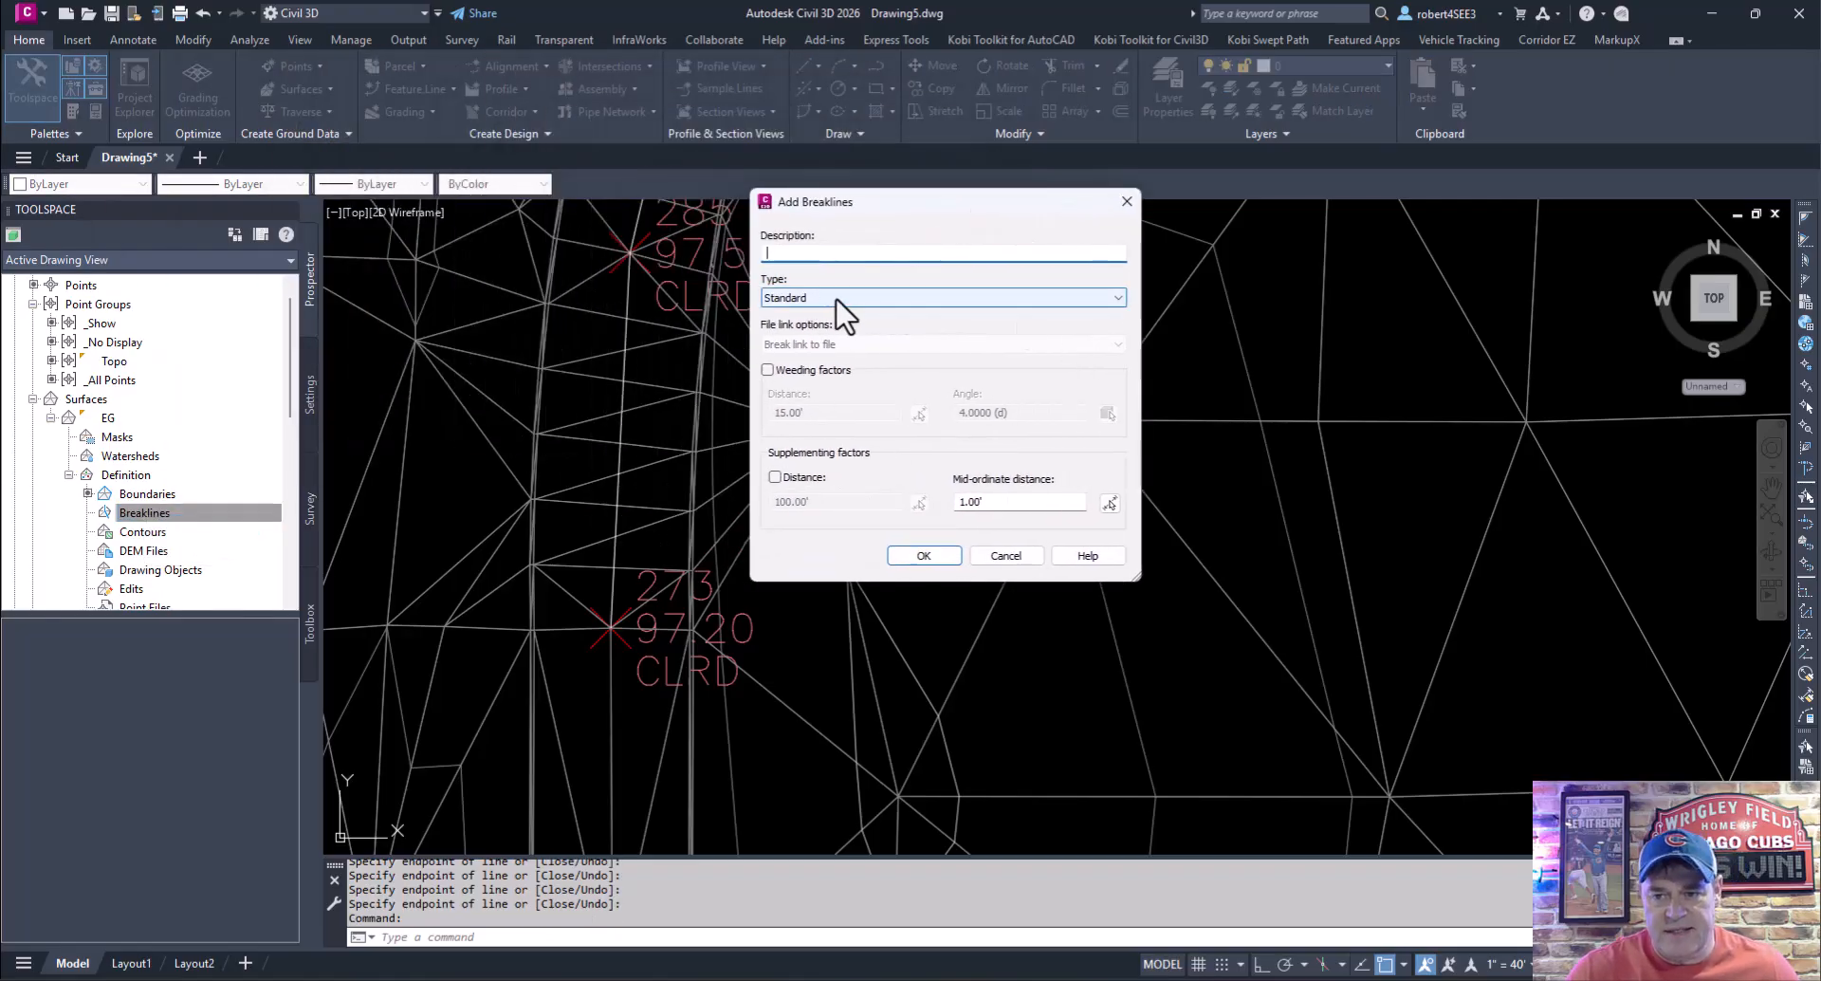
# Set the breakline type to Standard and enable a supplementing distance of 50 feet.
pyautogui.click(851, 302)
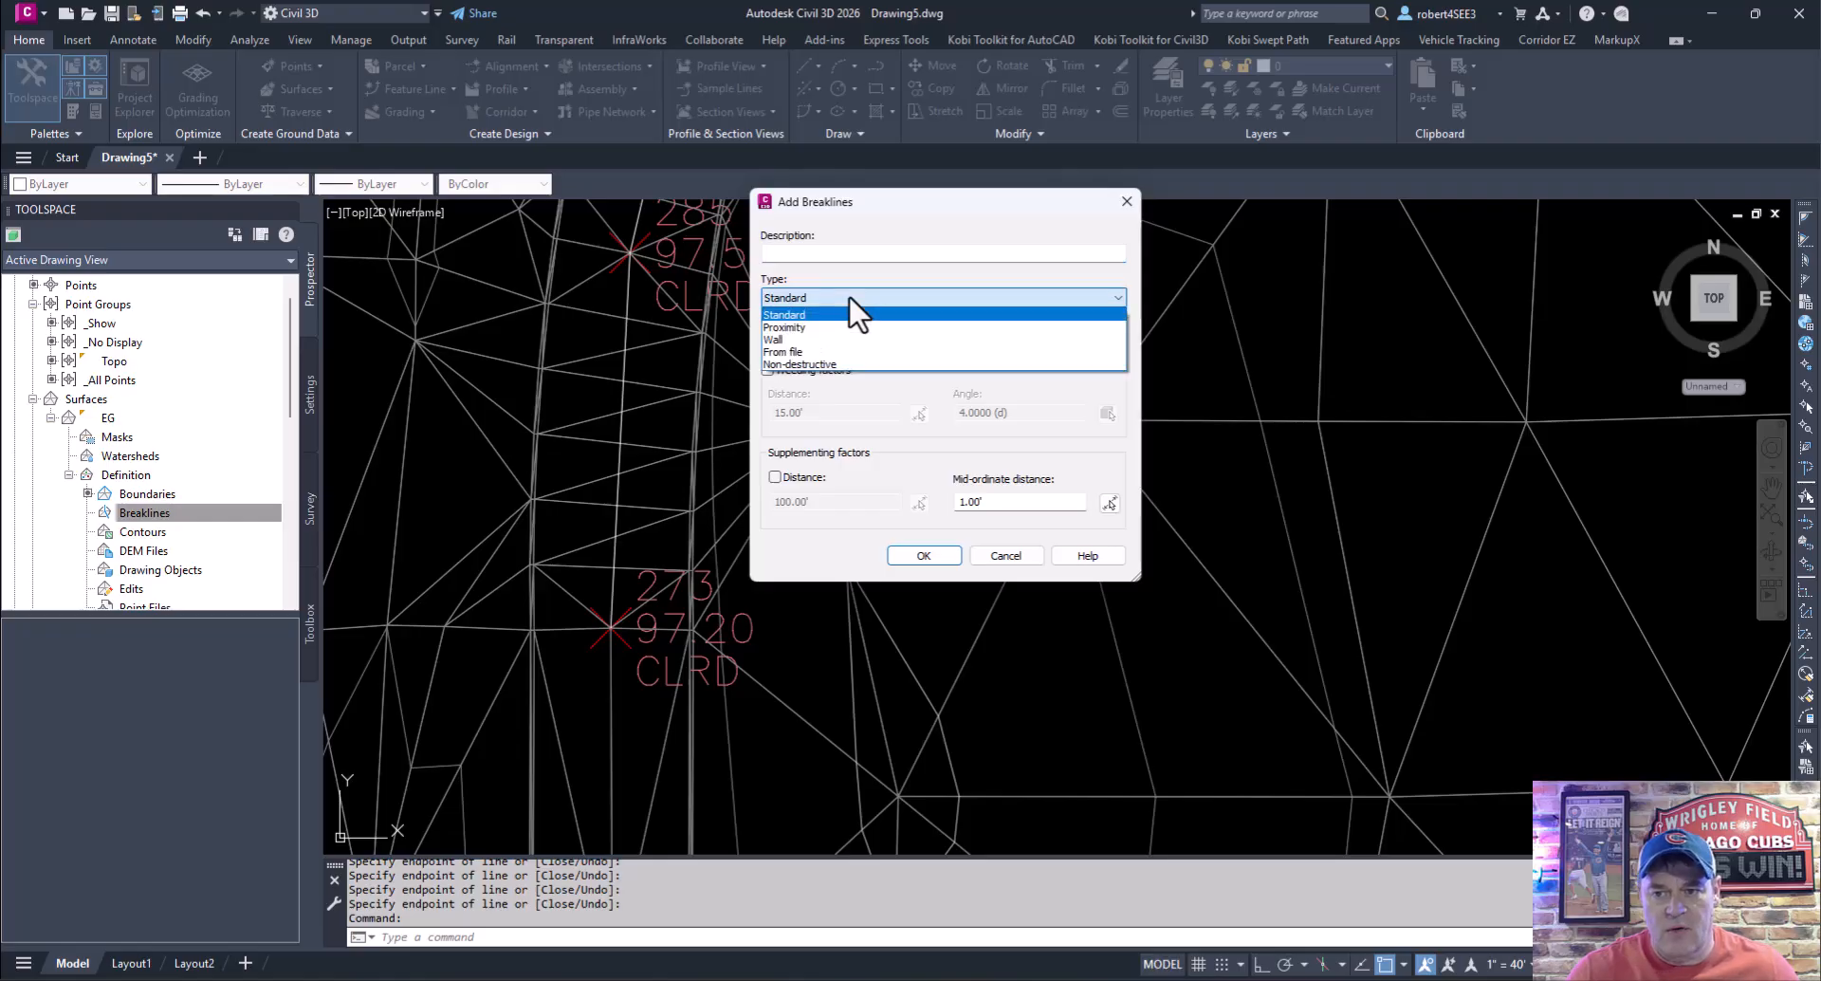
pyautogui.click(792, 315)
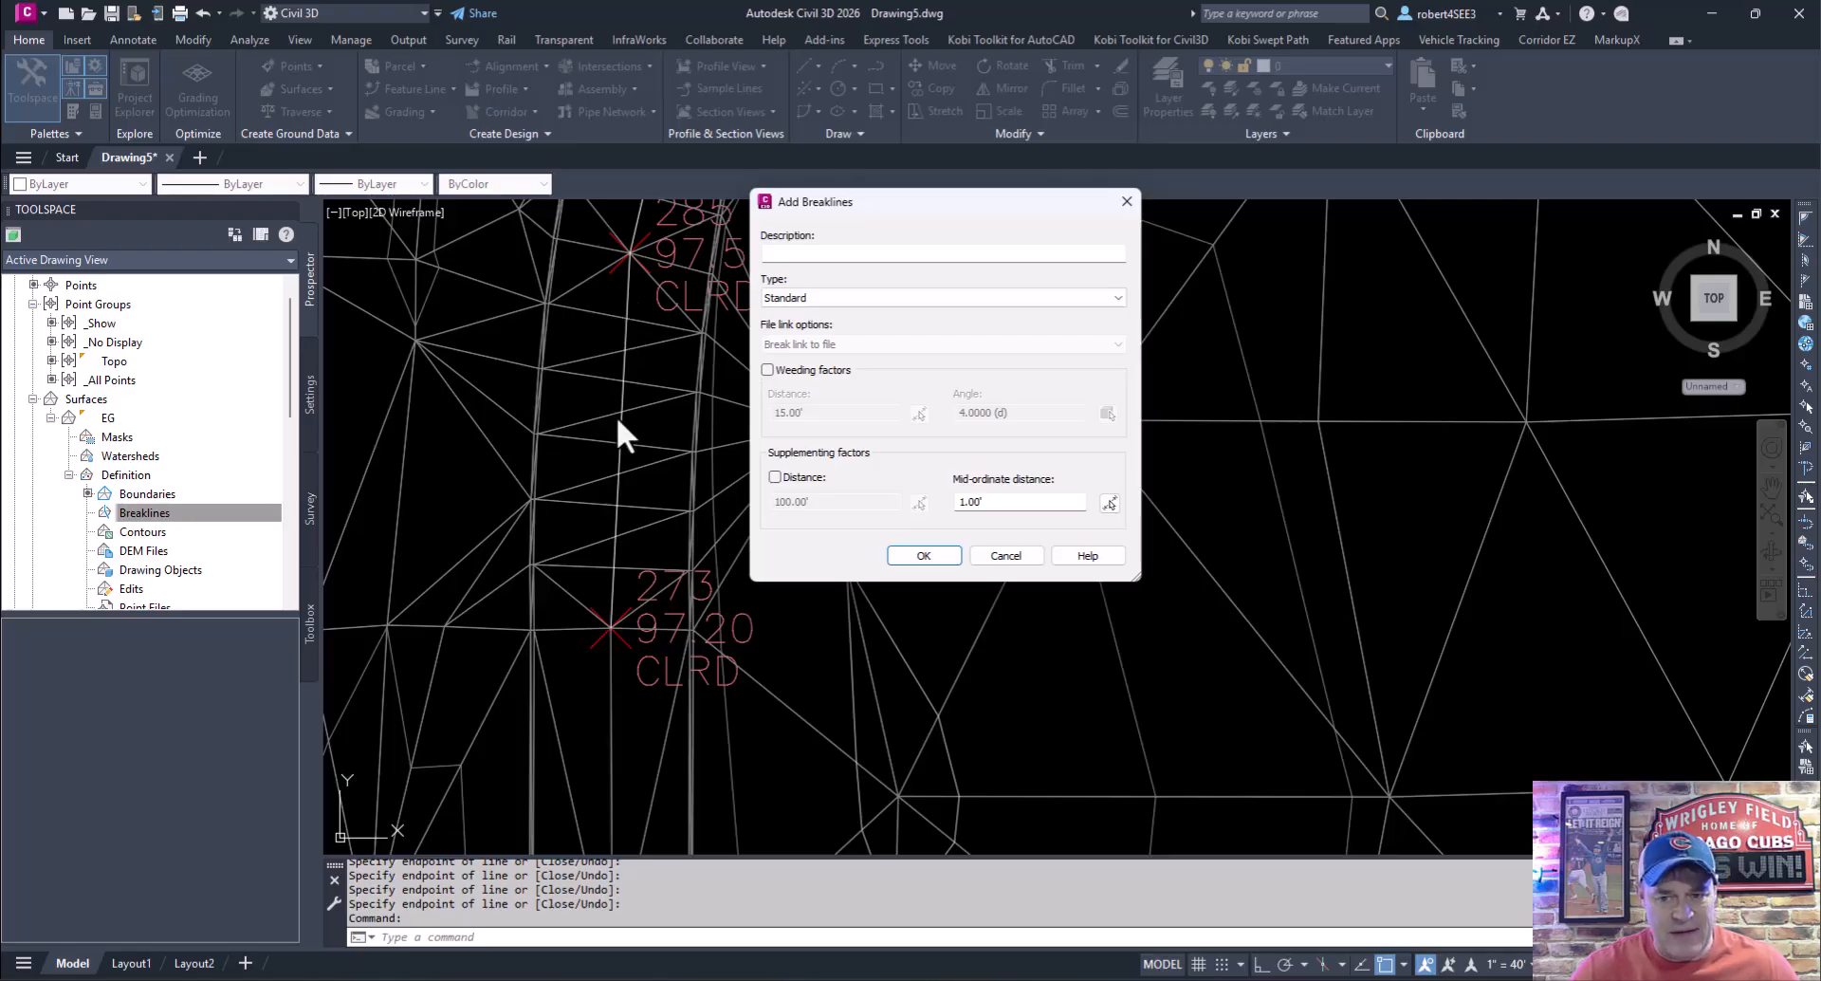
pyautogui.click(775, 477)
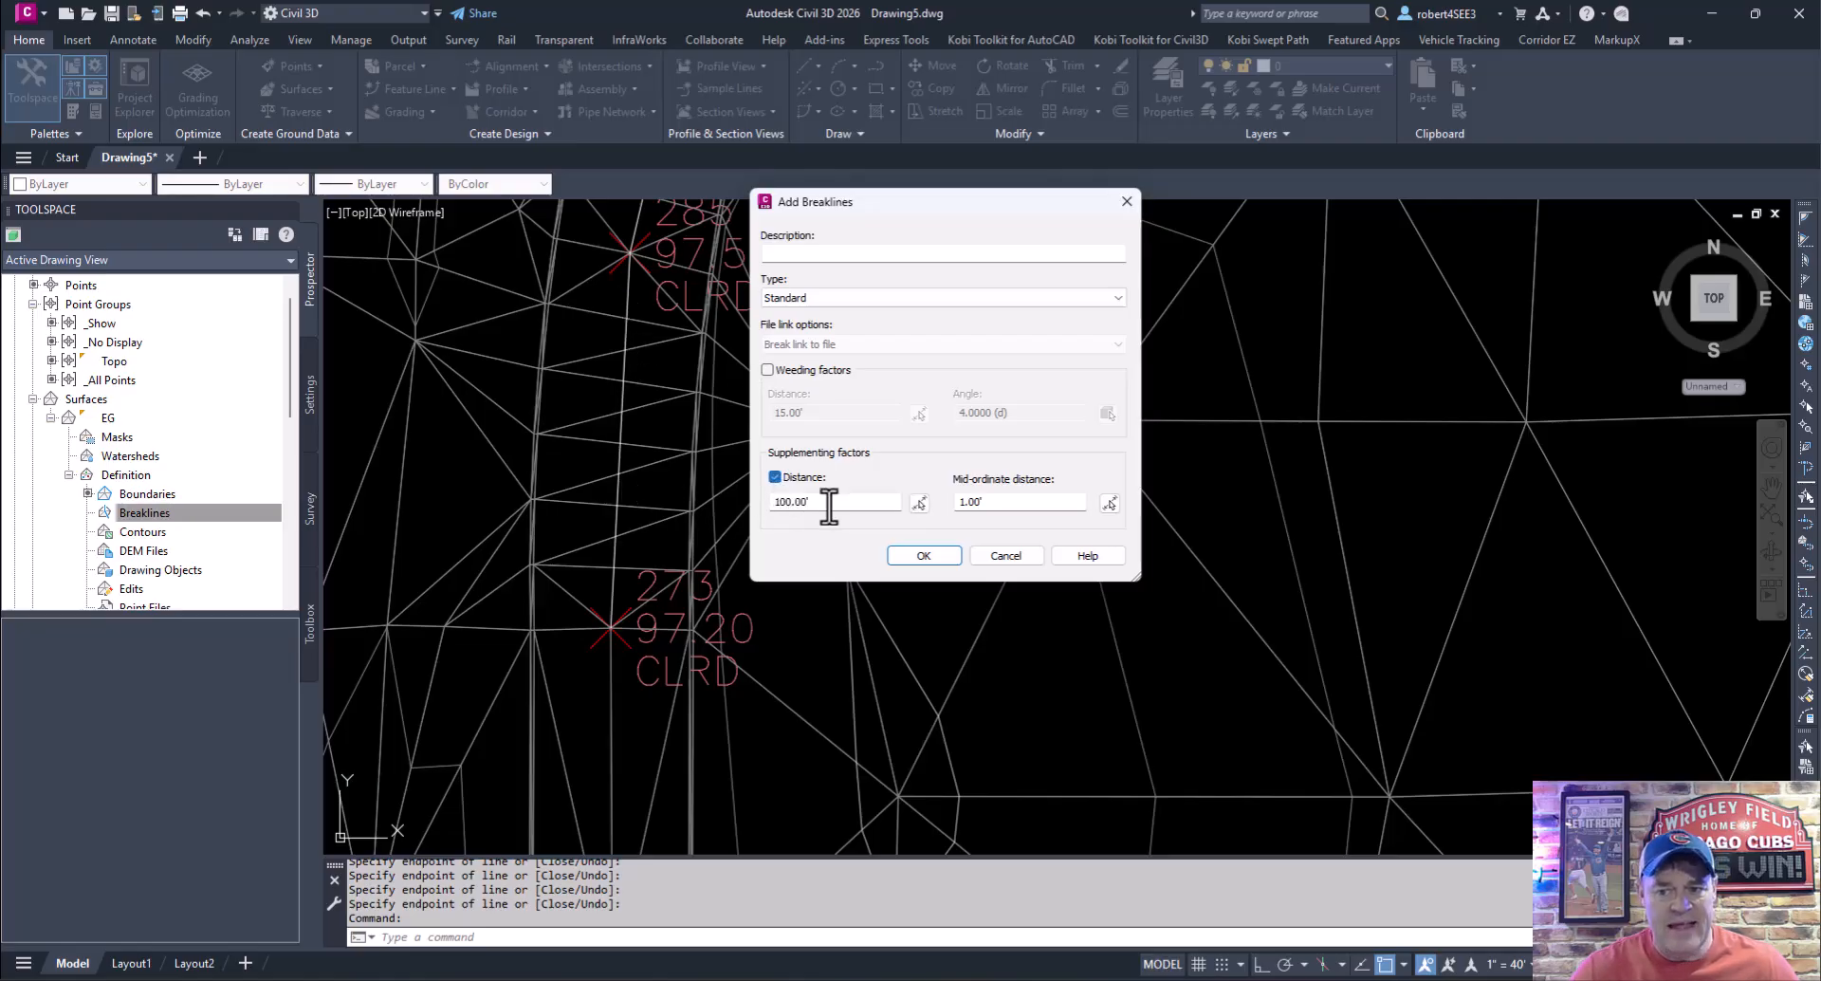
pyautogui.moveTo(834, 504); pyautogui.dragTo(769, 503)
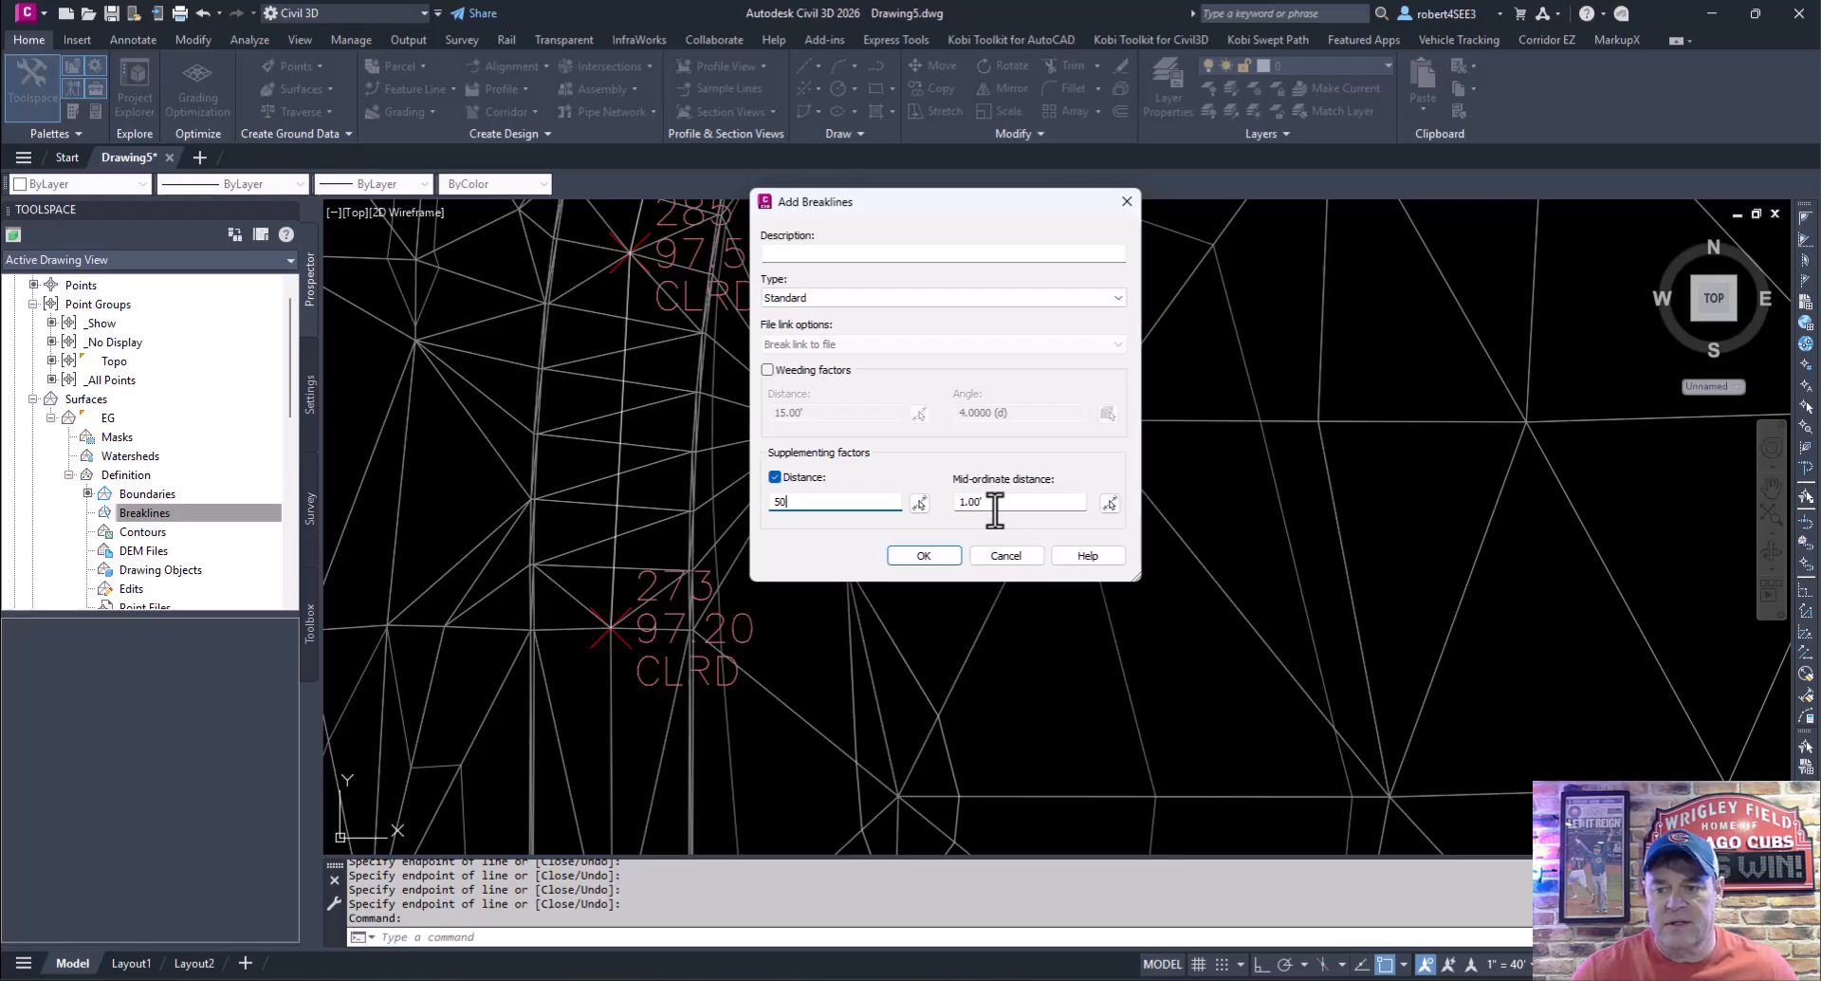
# Accept the breakline settings and add the road centreline 3D polyline to the EG surface as the breakline.
pyautogui.click(925, 556)
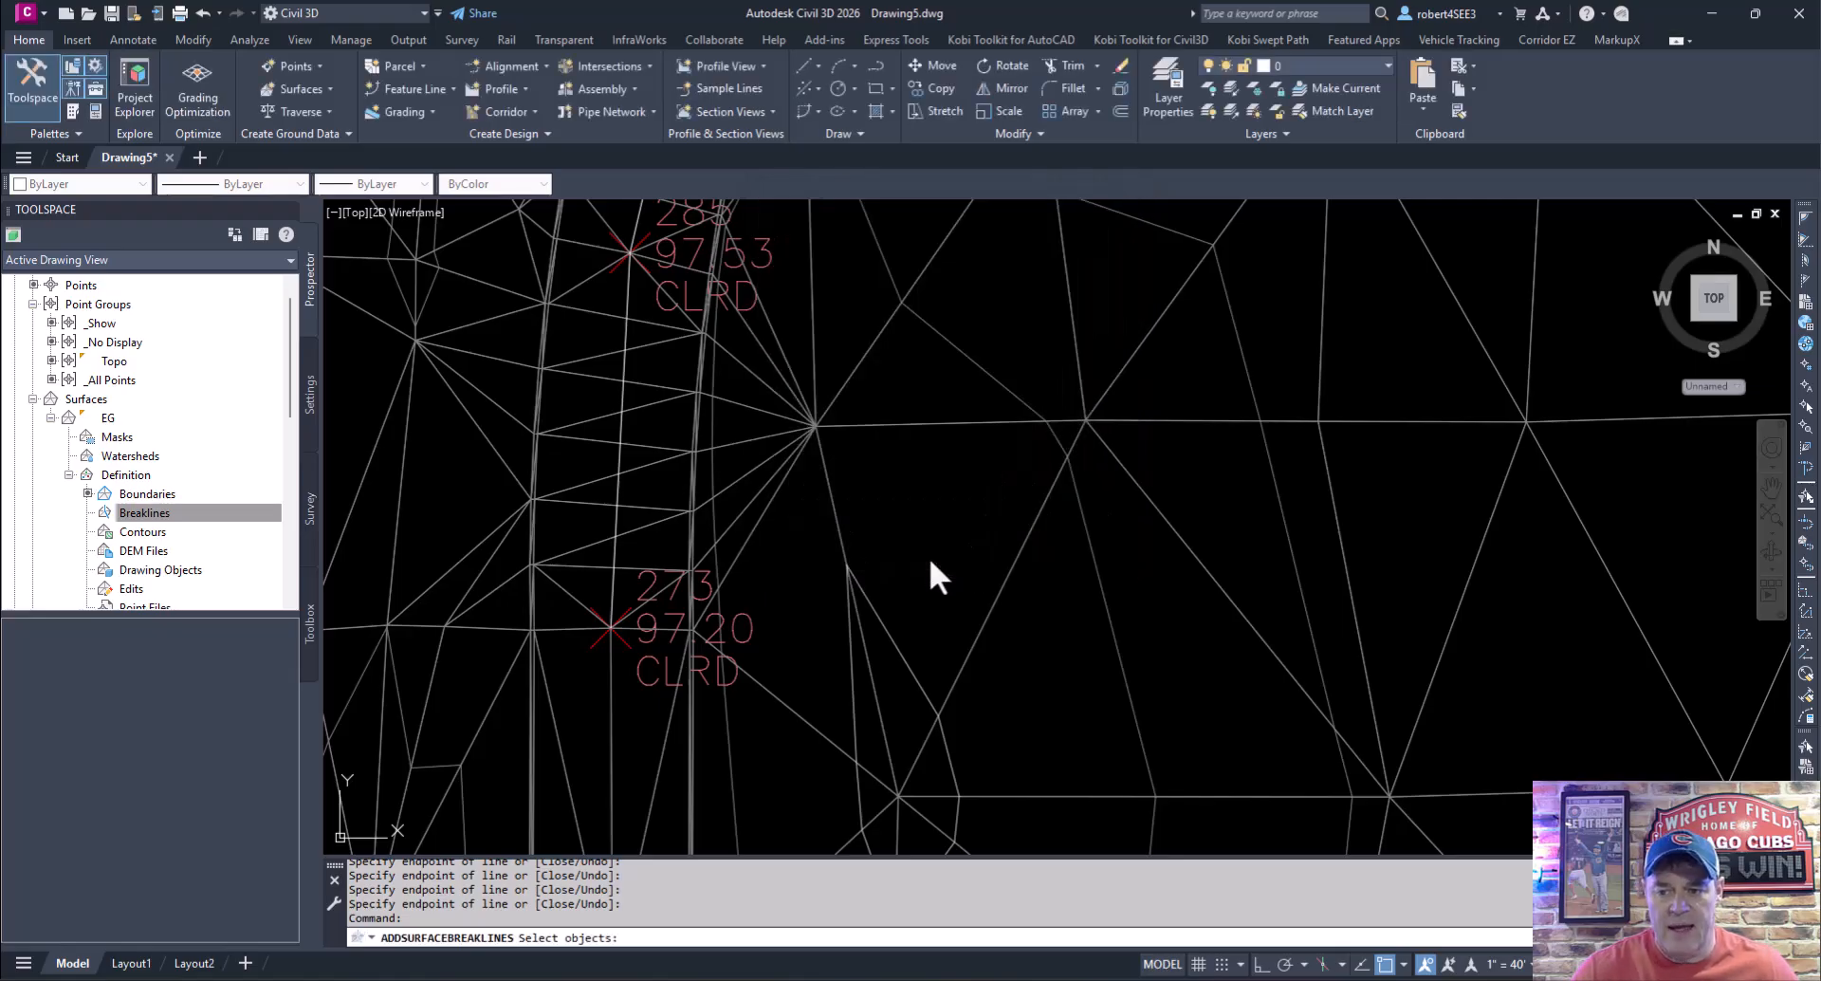
pyautogui.click(622, 399)
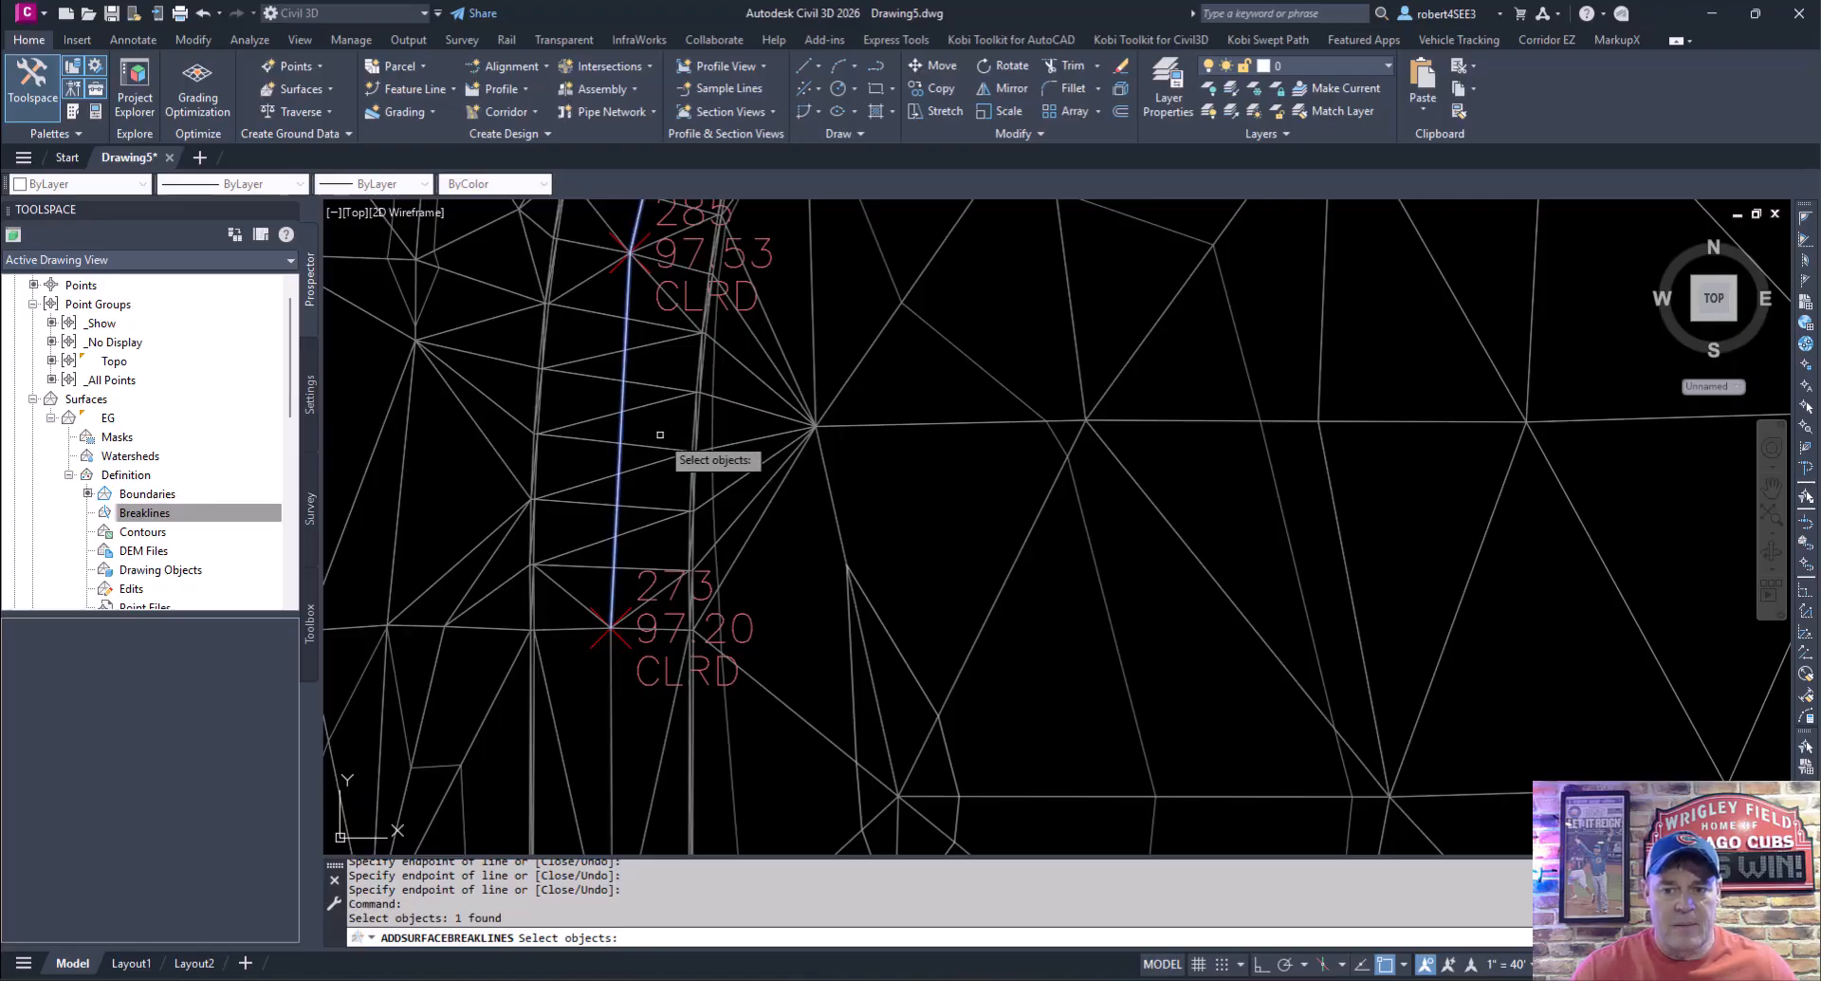
pyautogui.press('Return')
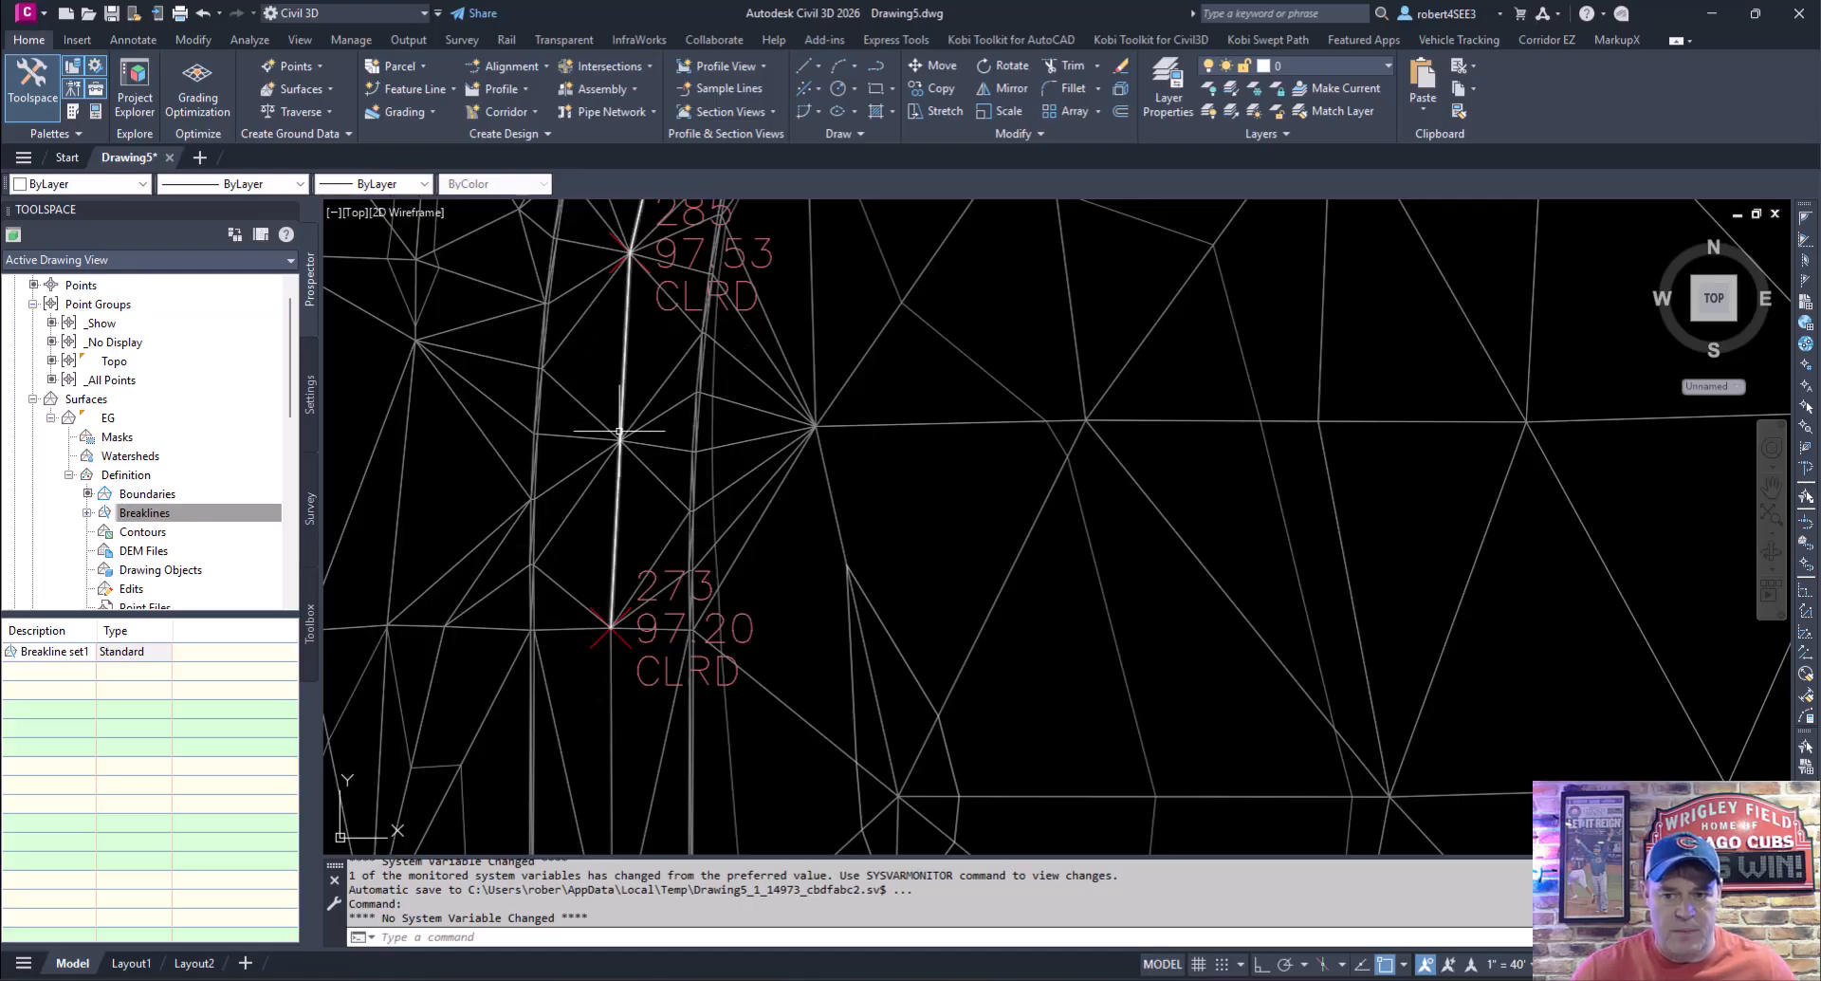
# Examine the EG surface triangulation and elevation along the centreline breakline between CLRD points 393 and 459.
pyautogui.moveTo(636, 421)
pyautogui.mouseDown(button='middle')
pyautogui.moveTo(565, 598)
pyautogui.moveTo(545, 803)
pyautogui.mouseUp(button='middle')
pyautogui.moveTo(635, 356); pyautogui.dragTo(581, 649, button='middle')
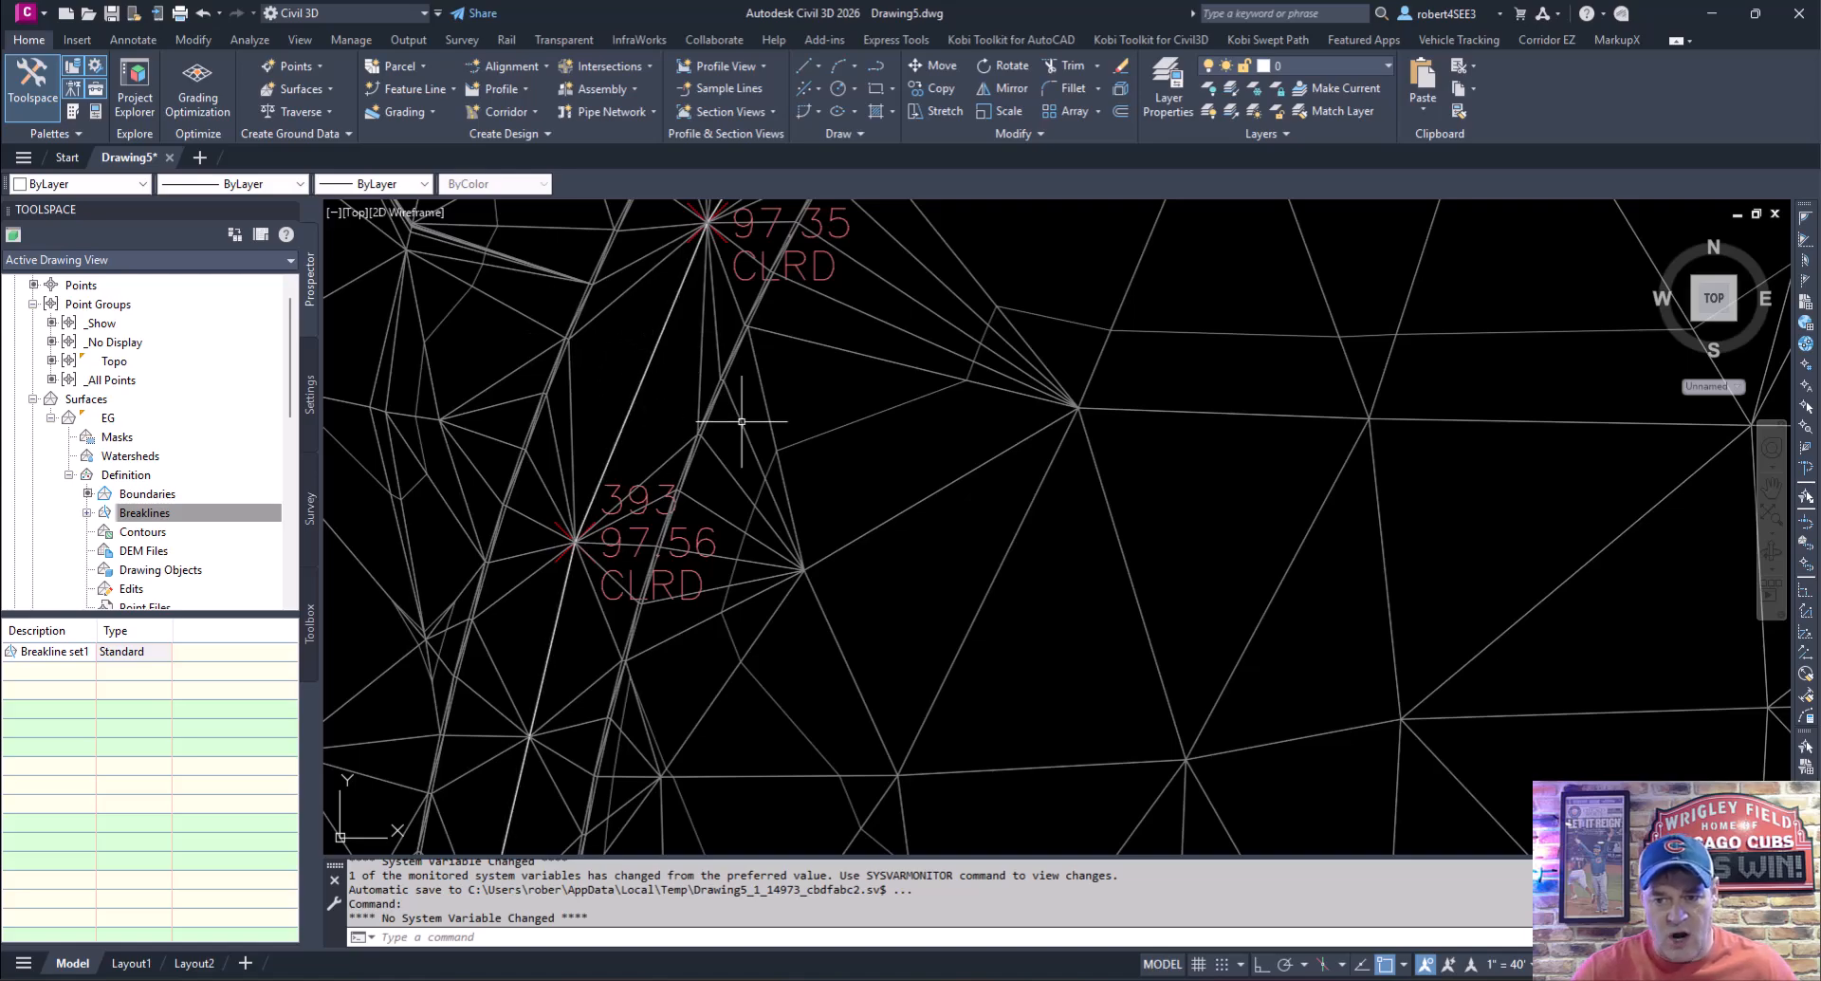
pyautogui.moveTo(648, 384)
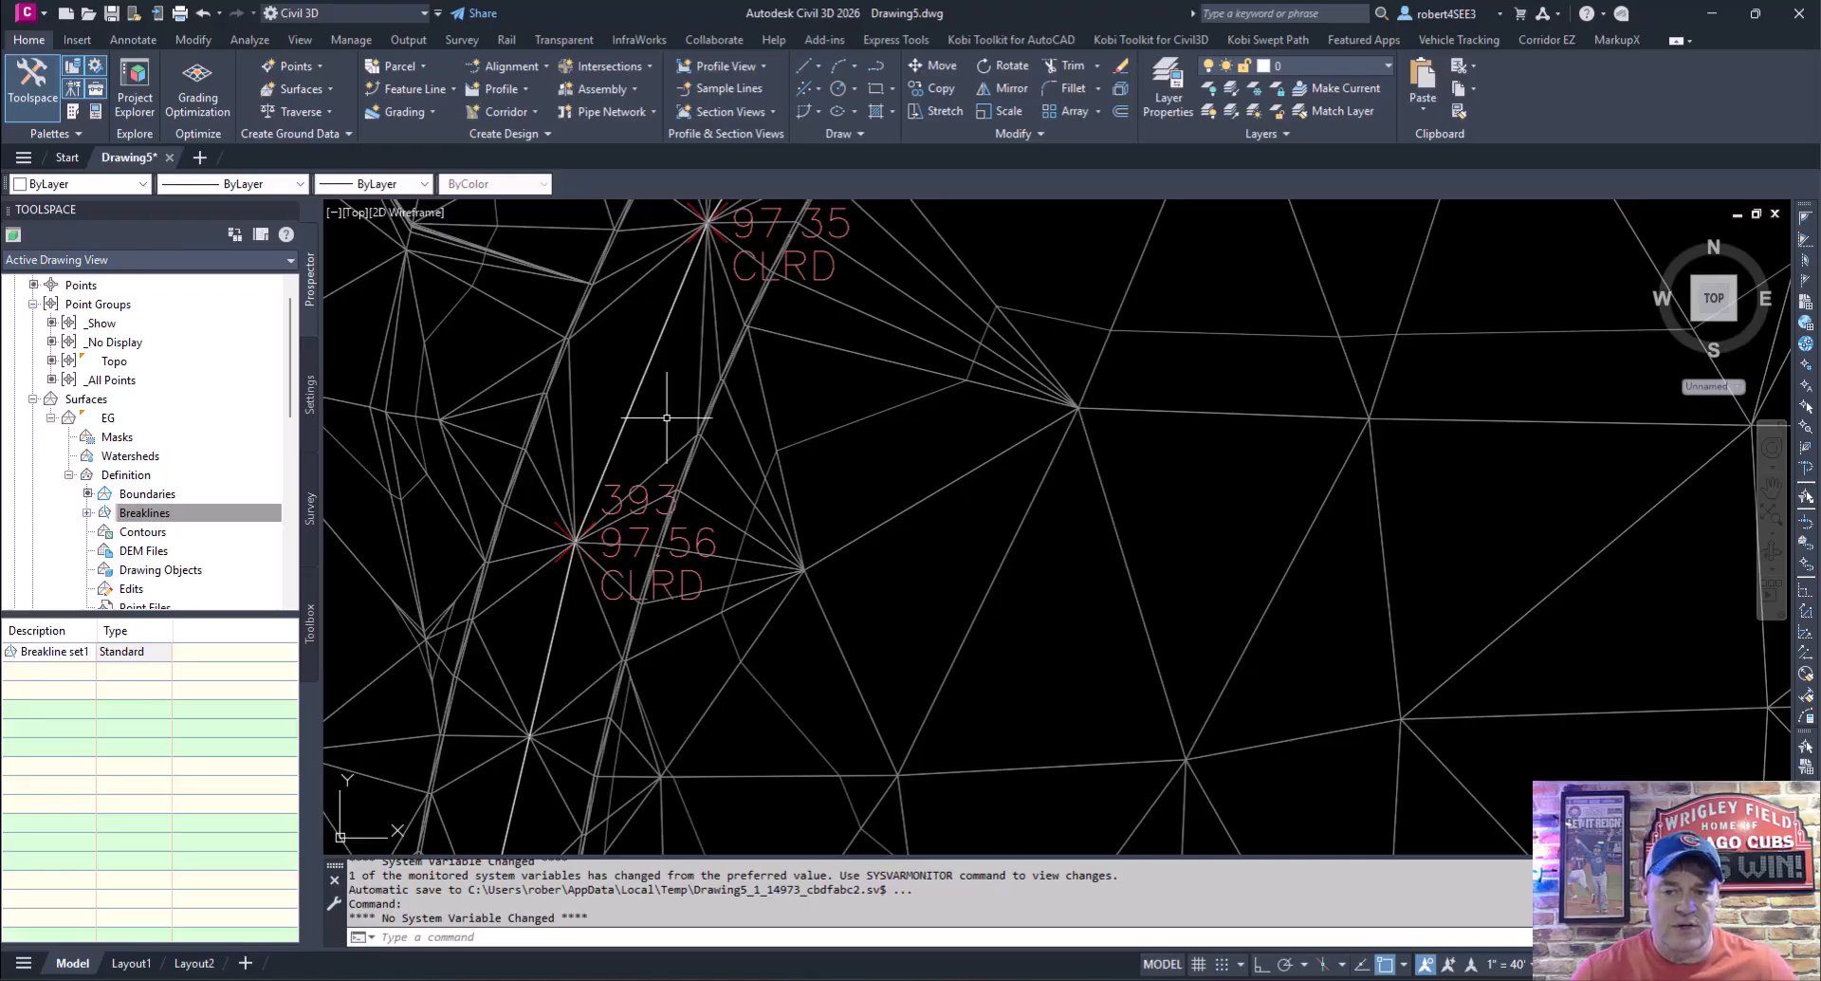
pyautogui.moveTo(666, 417)
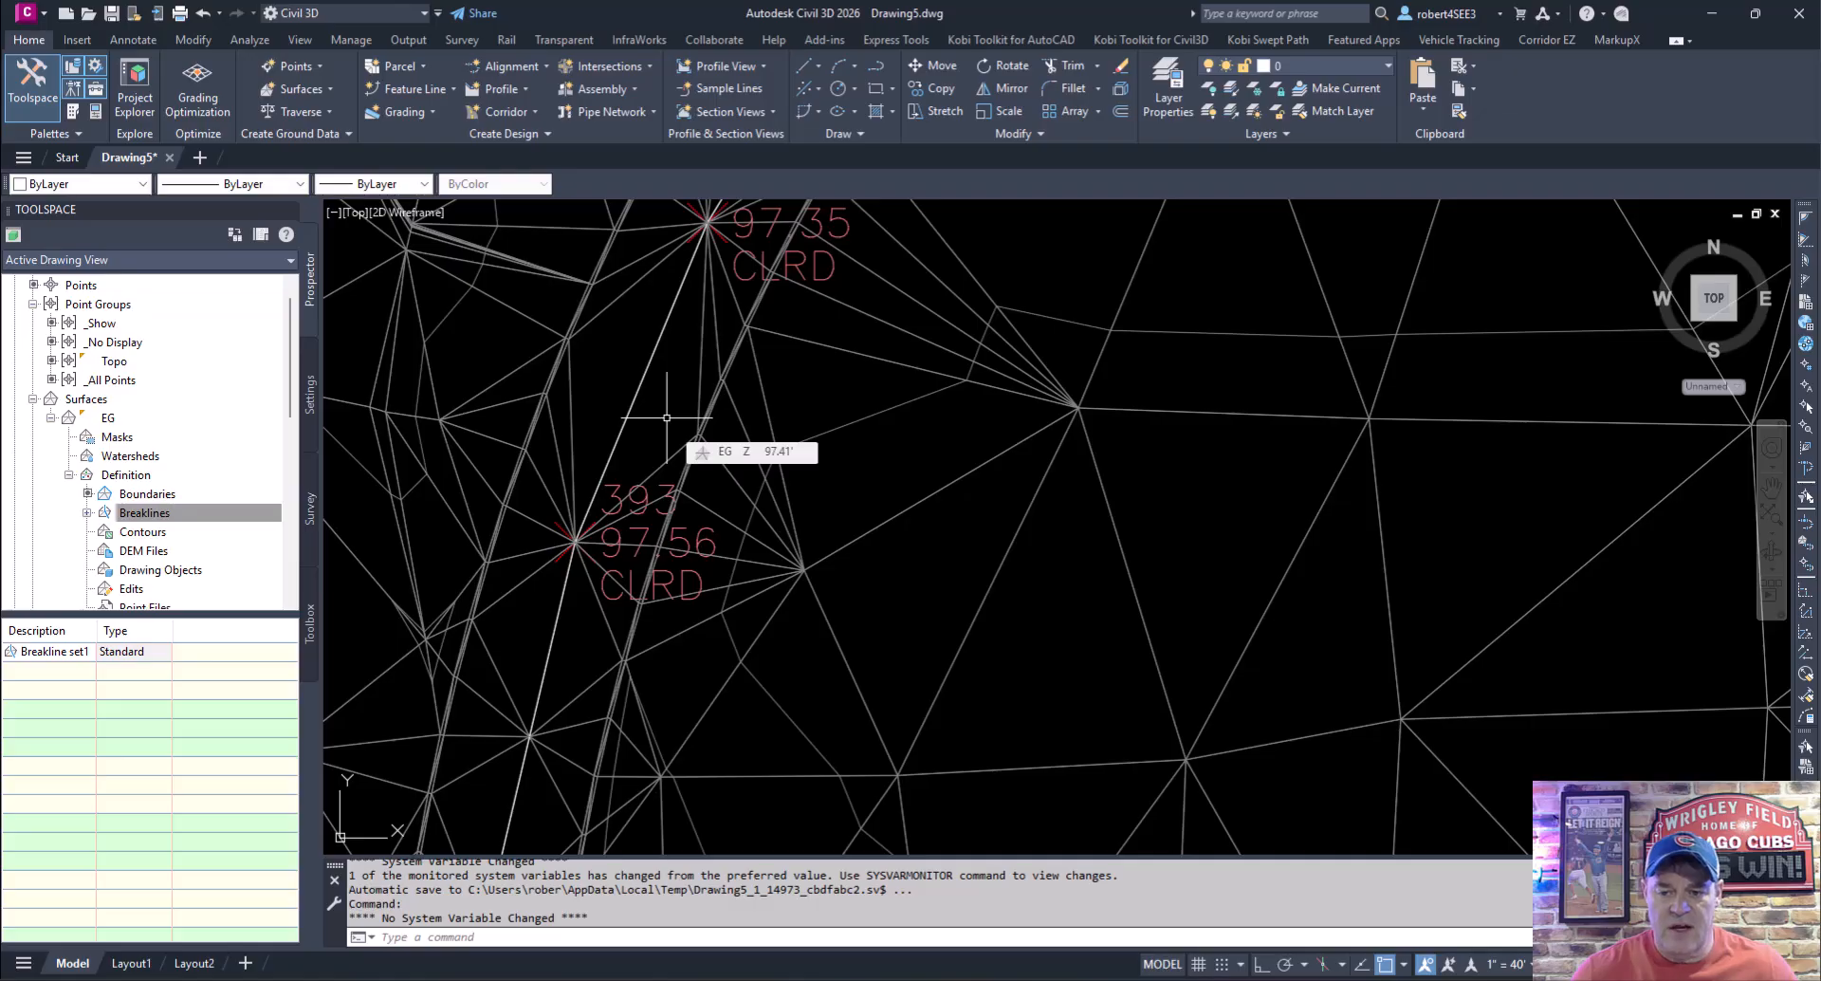